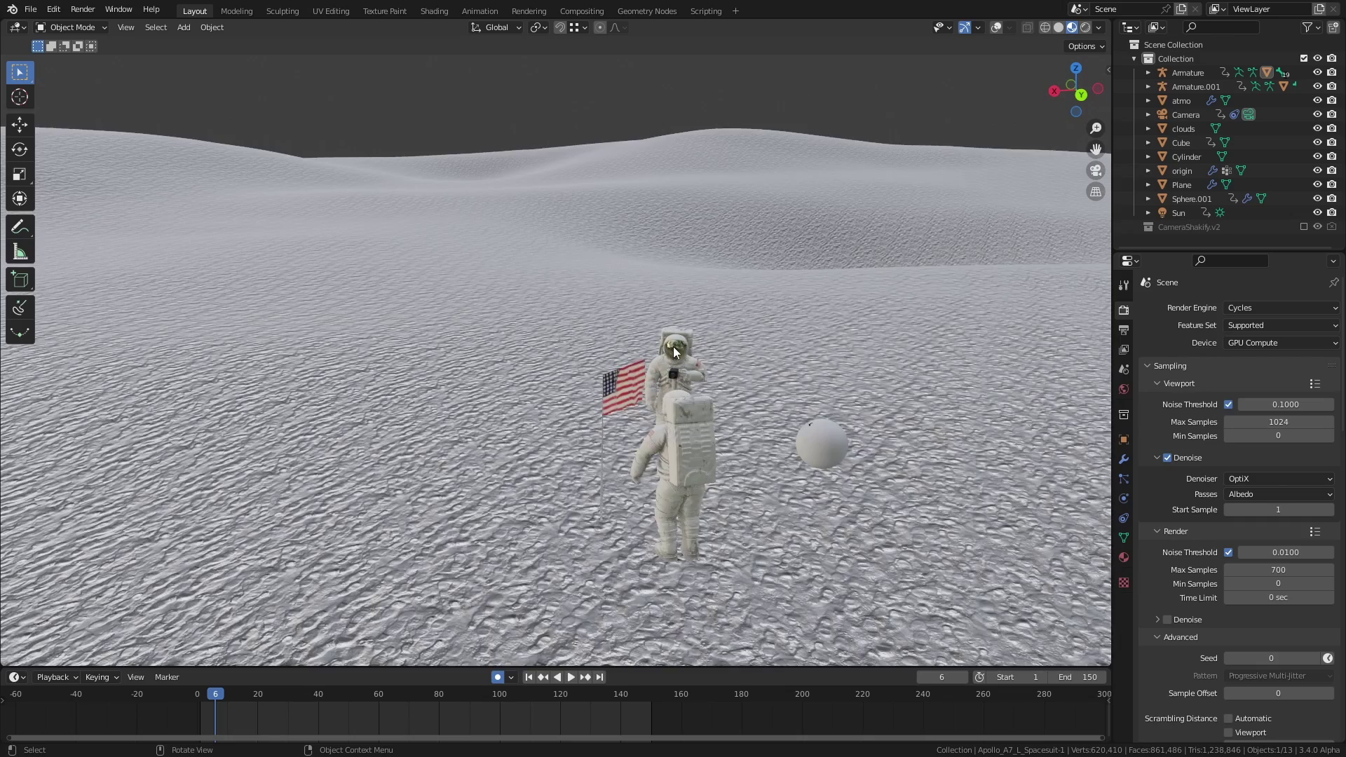
Inspect the two astronauts and the flag in the assembled moon scene from another angle and through the camera
scroll(673, 346, up, 5)
click(650, 384)
middle_drag(650, 385, 503, 394)
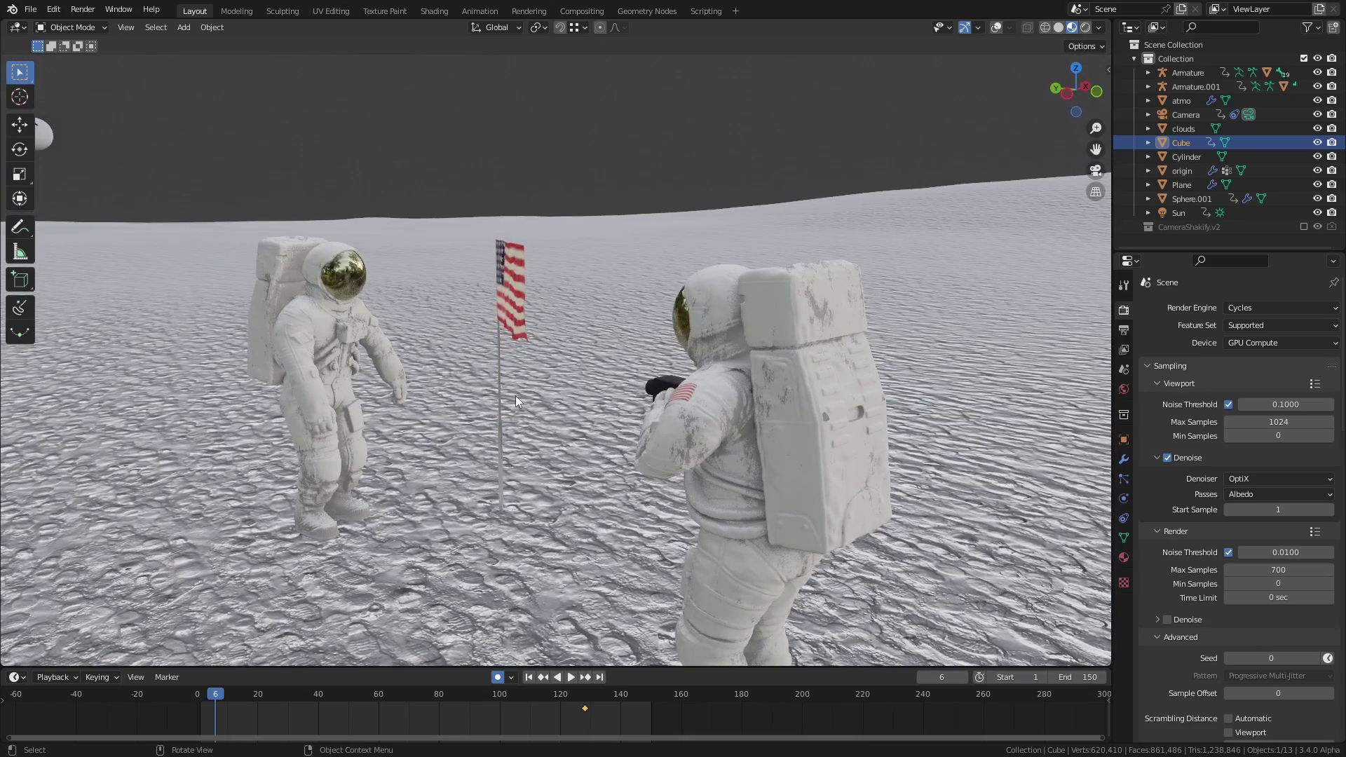
key(KP_0)
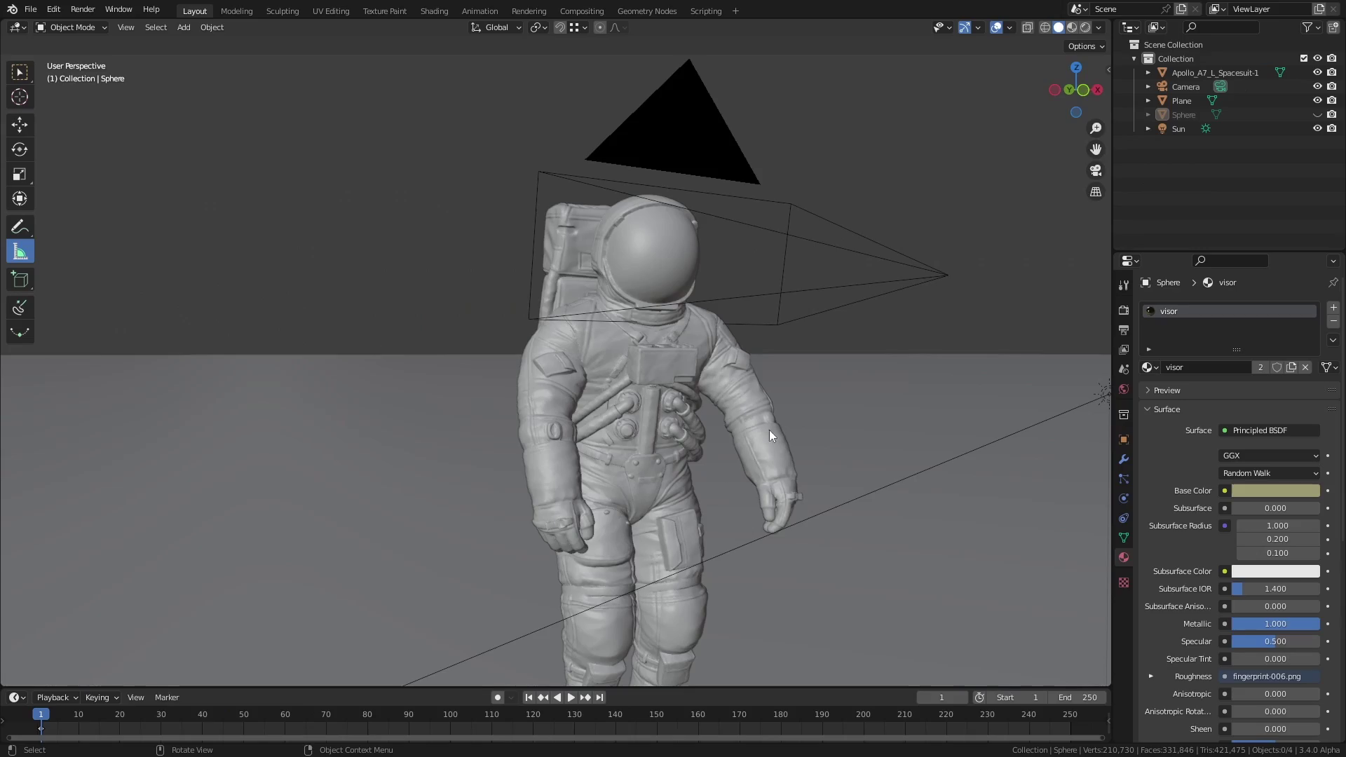
Select the spacesuit and examine its mesh topology around the chest box in Edit Mode
mouse_move(769, 430)
middle_down()
mouse_move(625, 412)
mouse_move(788, 431)
middle_up()
scroll(662, 394, up, 5)
click(669, 406)
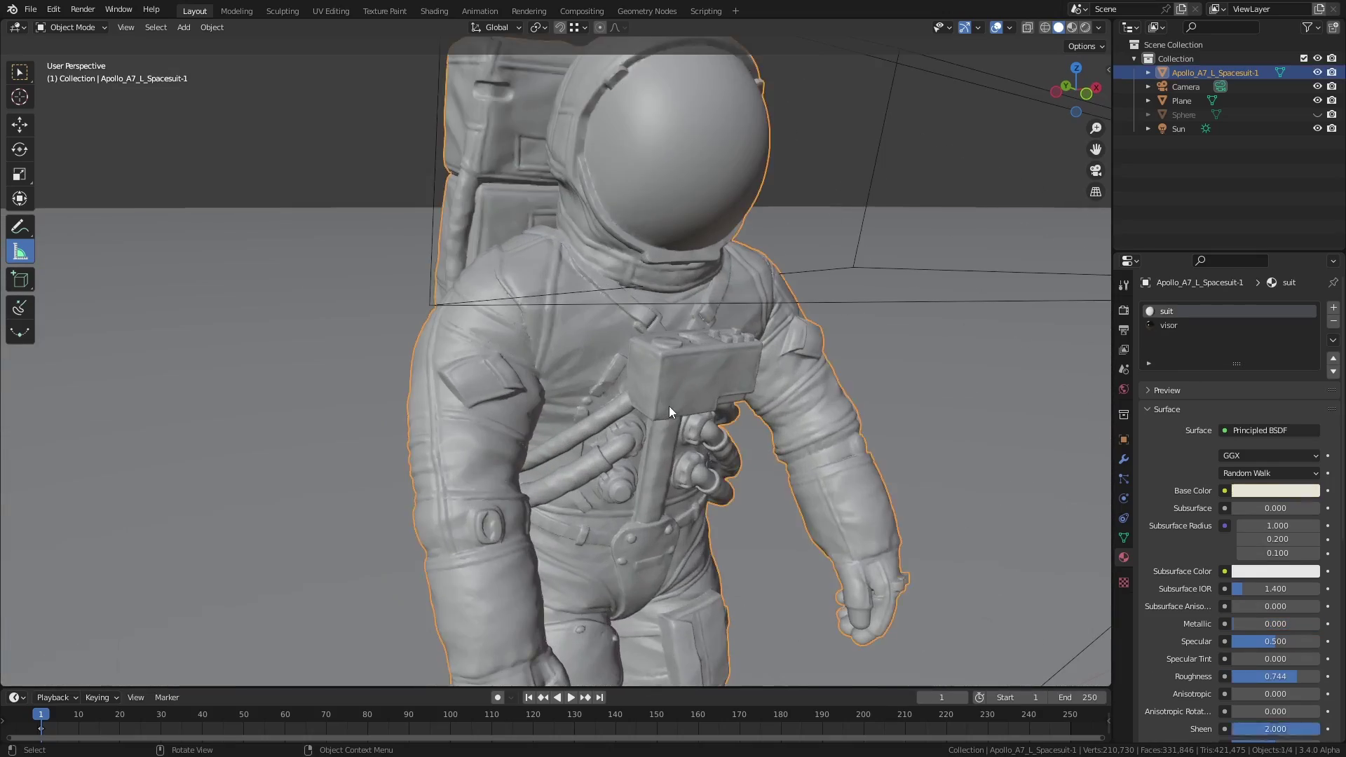
scroll(666, 403, up, 2)
key(Tab)
scroll(665, 408, up, 6)
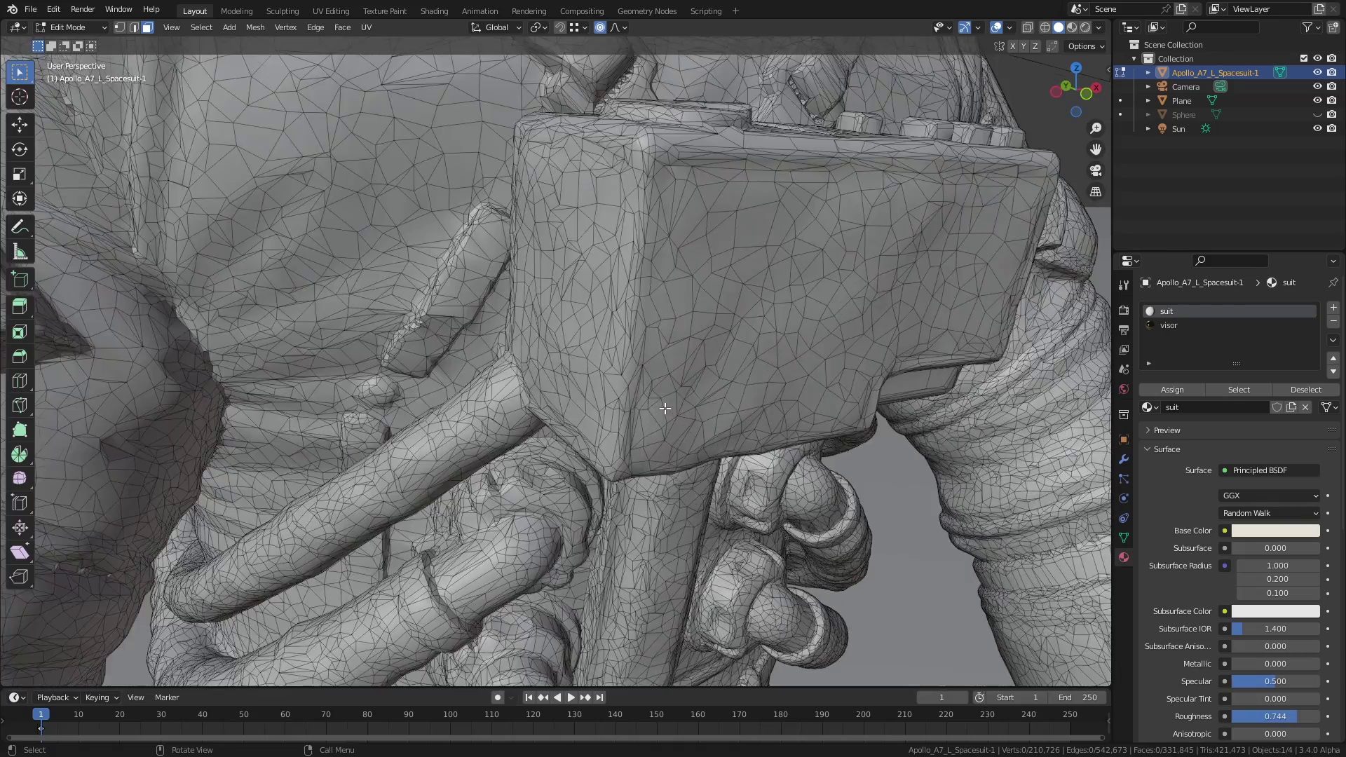
middle_drag(665, 409, 579, 439)
scroll(607, 423, down, 5)
key(Tab)
Switch the viewport to Rendered shading and examine the edge and reflections of the helmet visor up close
key(z)
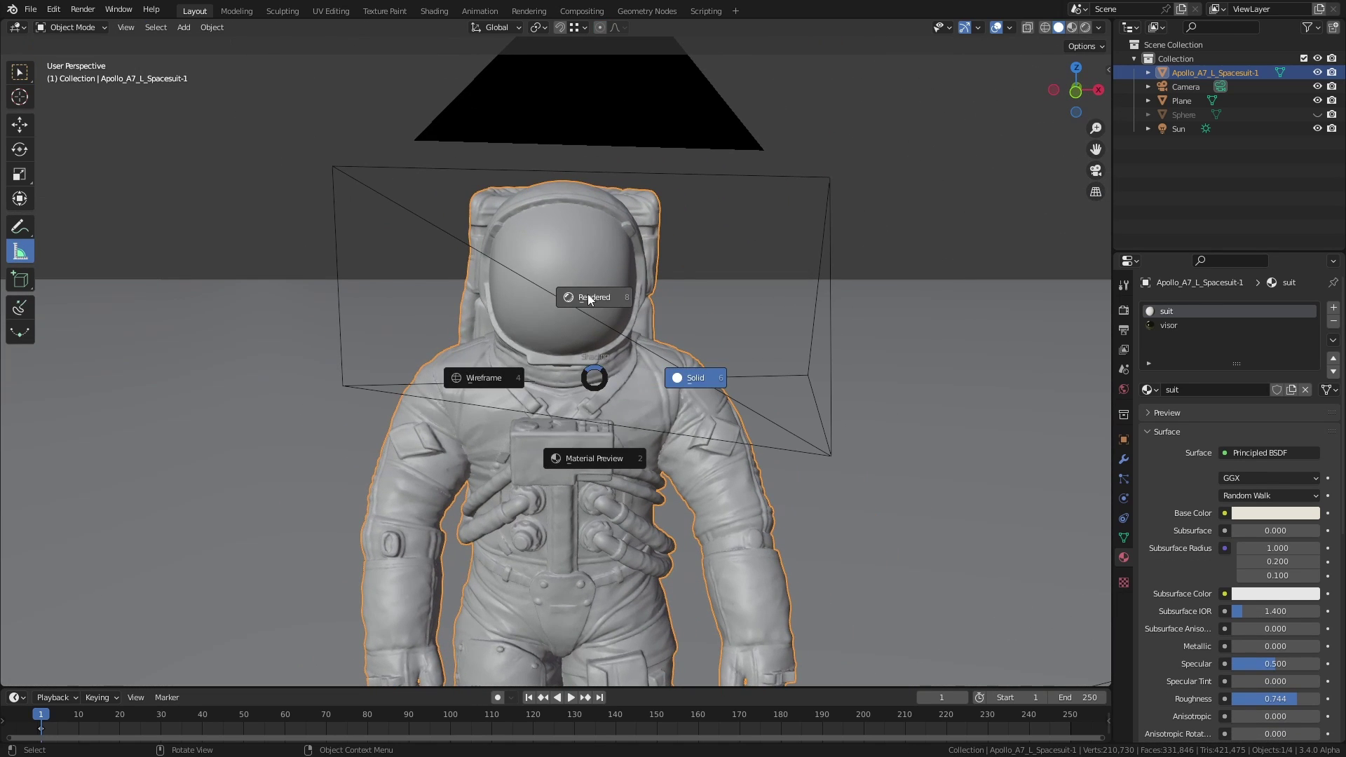
click(596, 302)
scroll(600, 303, up, 4)
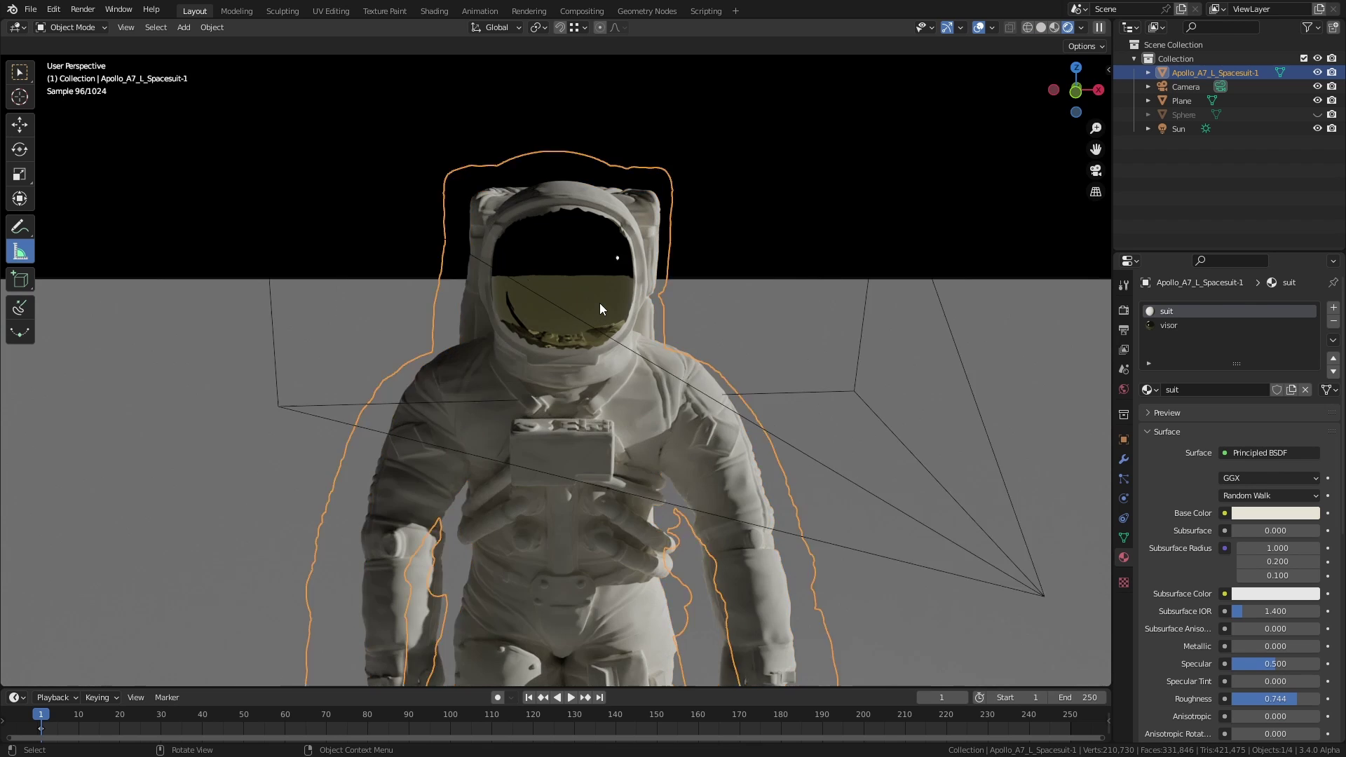
middle_drag(599, 303, 549, 293)
scroll(549, 288, up, 3)
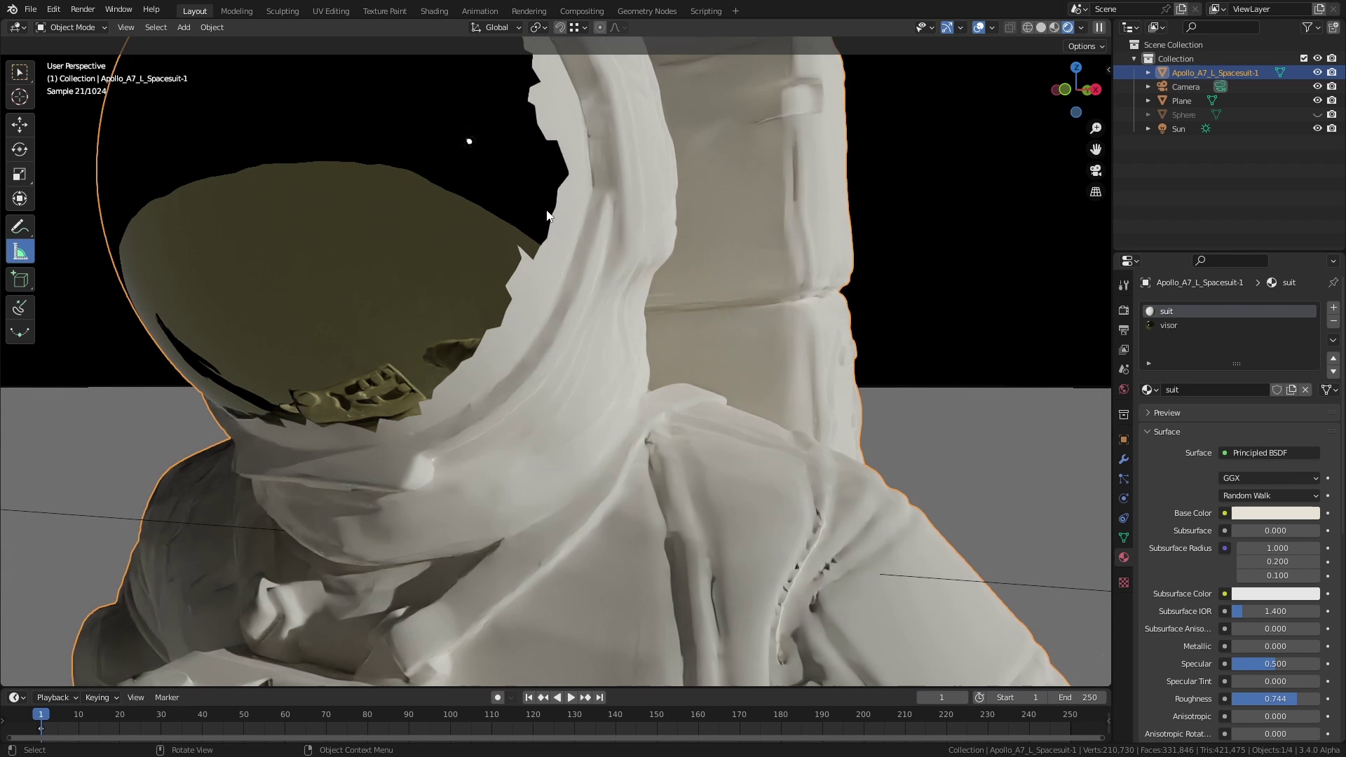
middle_drag(412, 411, 495, 484)
scroll(496, 484, up, 2)
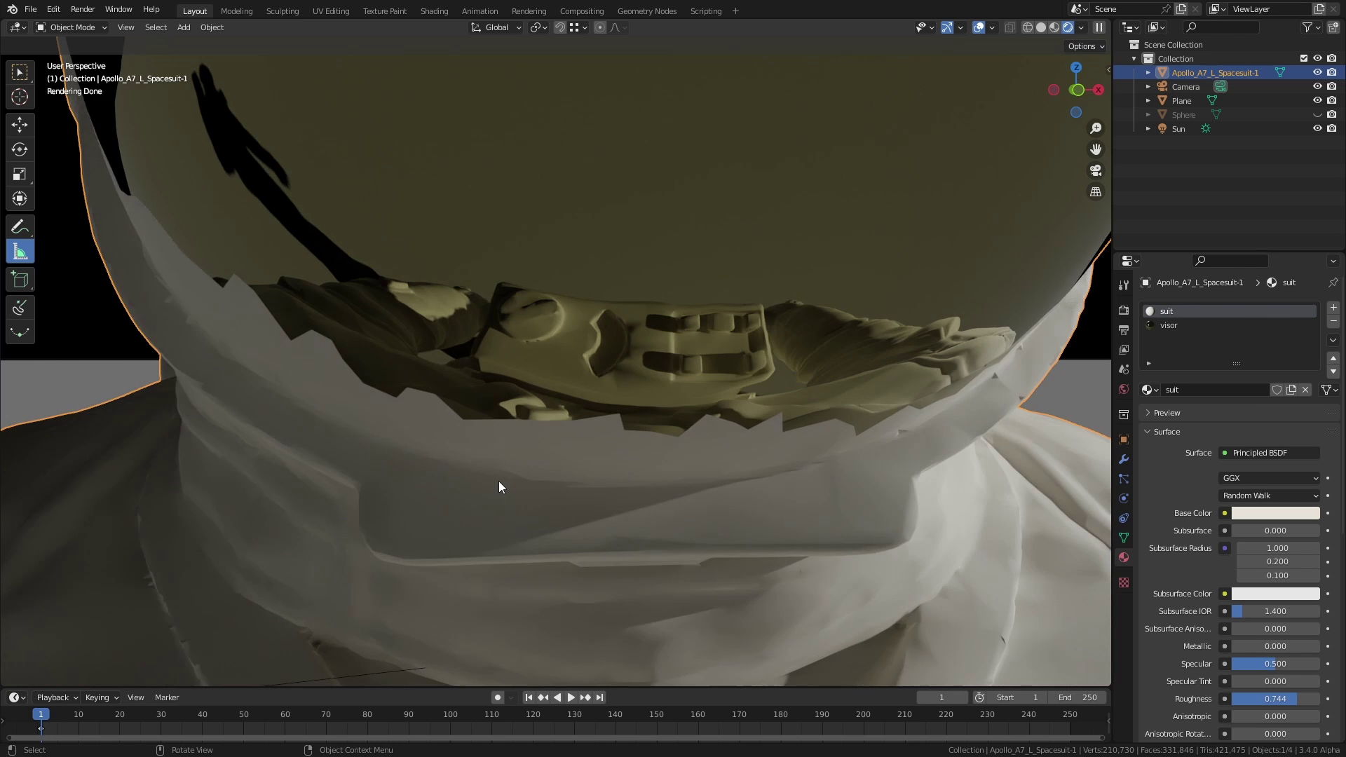
scroll(498, 487, up, 3)
scroll(482, 463, down, 8)
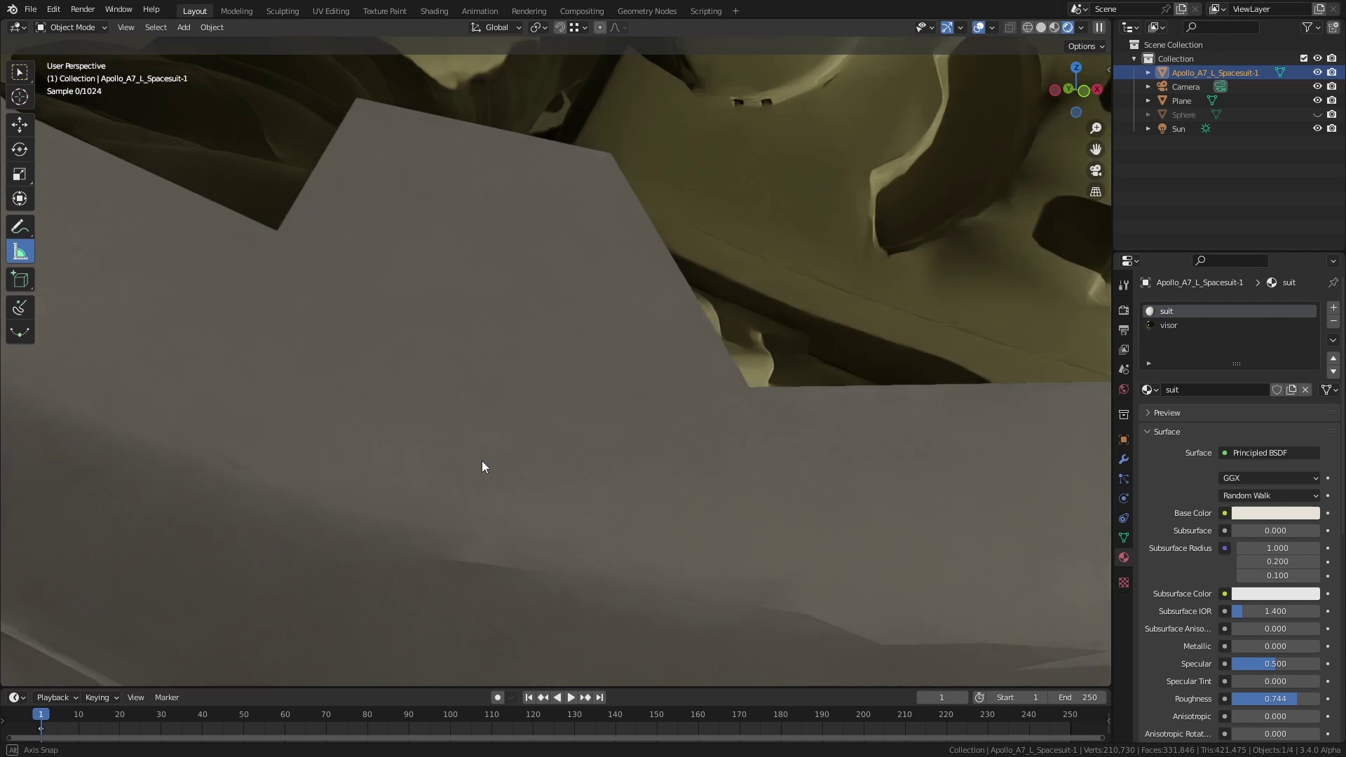
scroll(515, 469, down, 6)
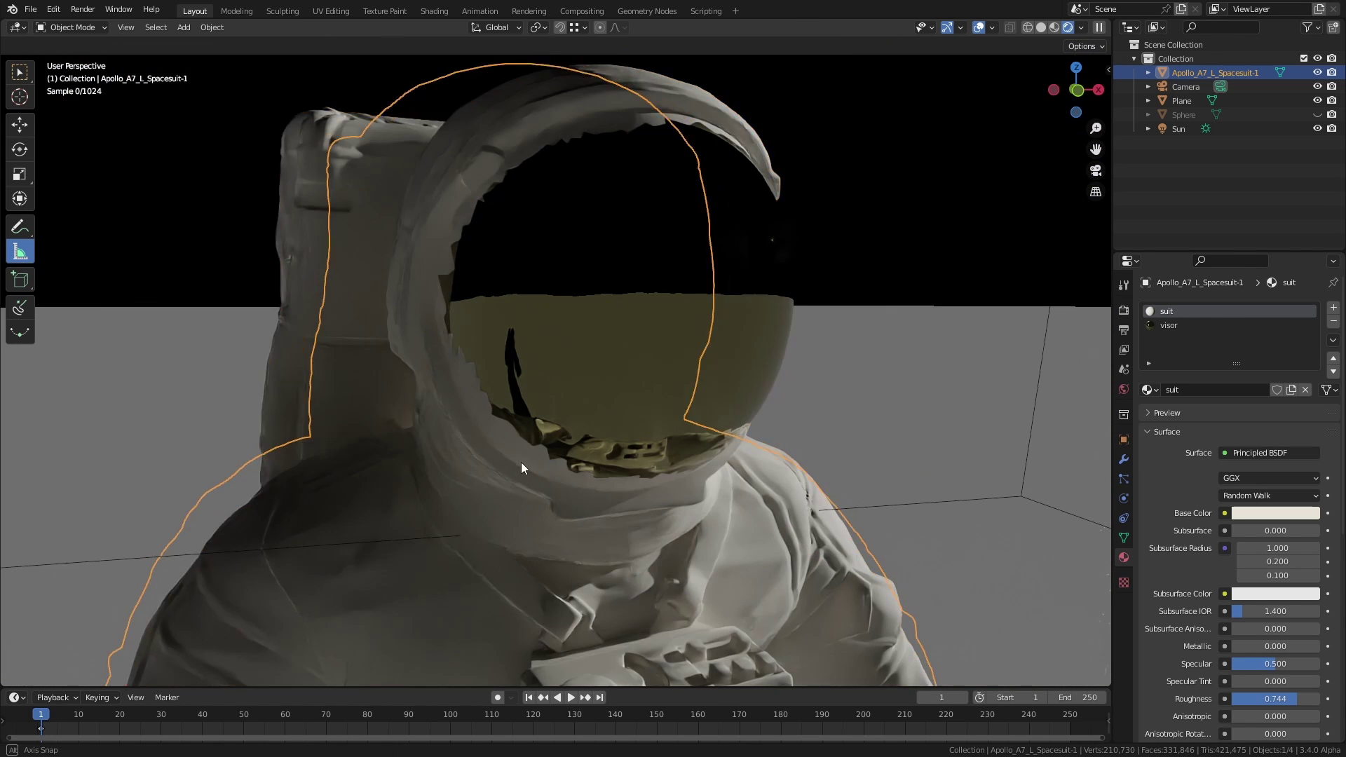
Unhide the sphere that covers the helmet's visor area
key(alt+h)
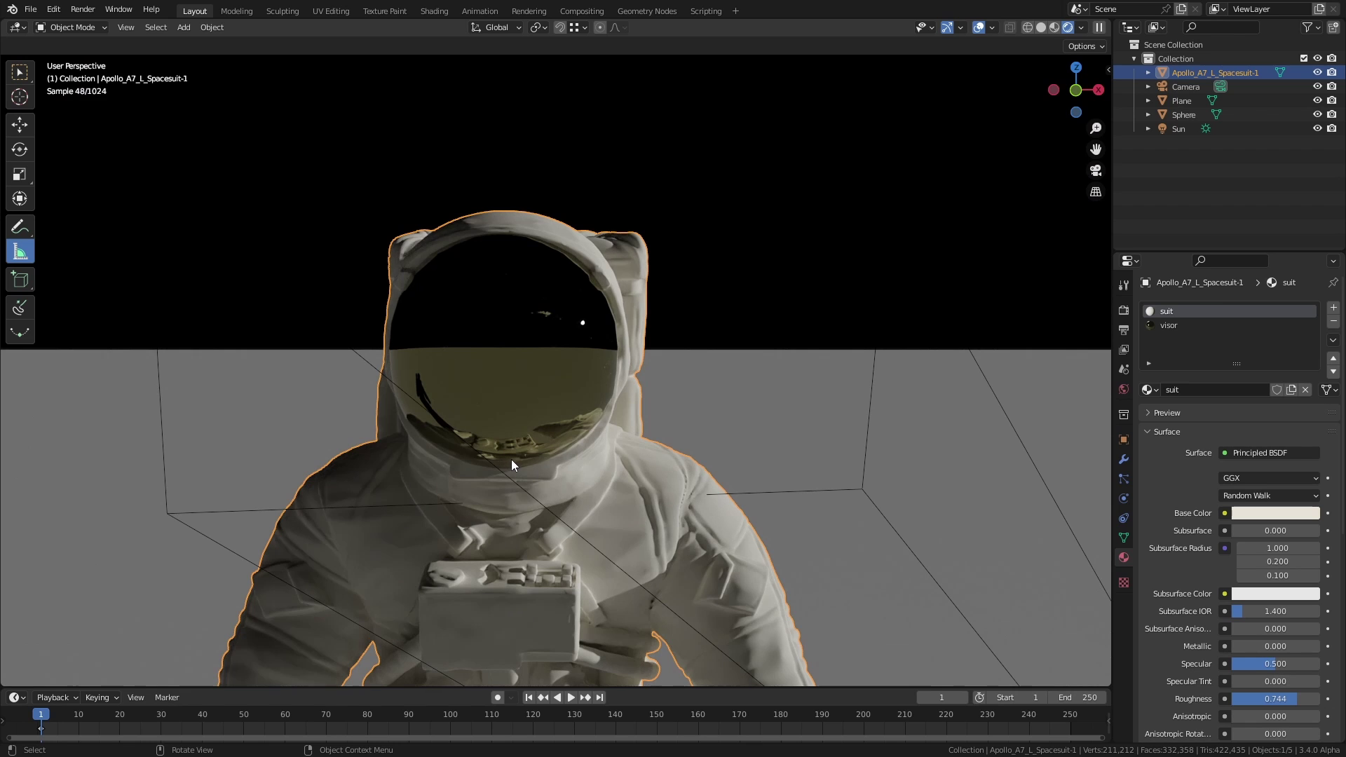
click(586, 415)
mouse_move(575, 424)
middle_down()
mouse_move(651, 406)
mouse_move(566, 406)
mouse_move(508, 376)
mouse_move(520, 322)
mouse_move(549, 320)
middle_up()
Darken the ground material by setting the Value of its Hue Saturation Value node to 0.1
scroll(508, 374, up, 5)
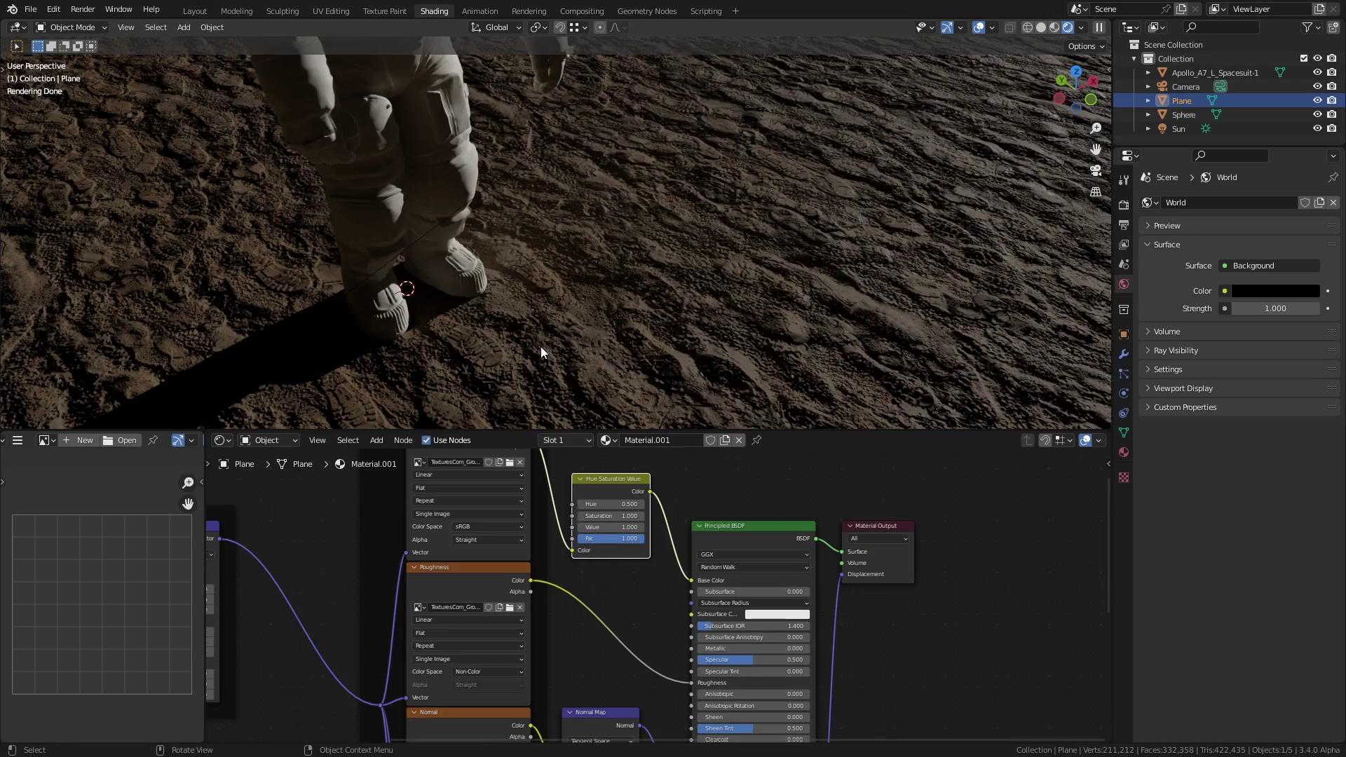
scroll(565, 343, up, 3)
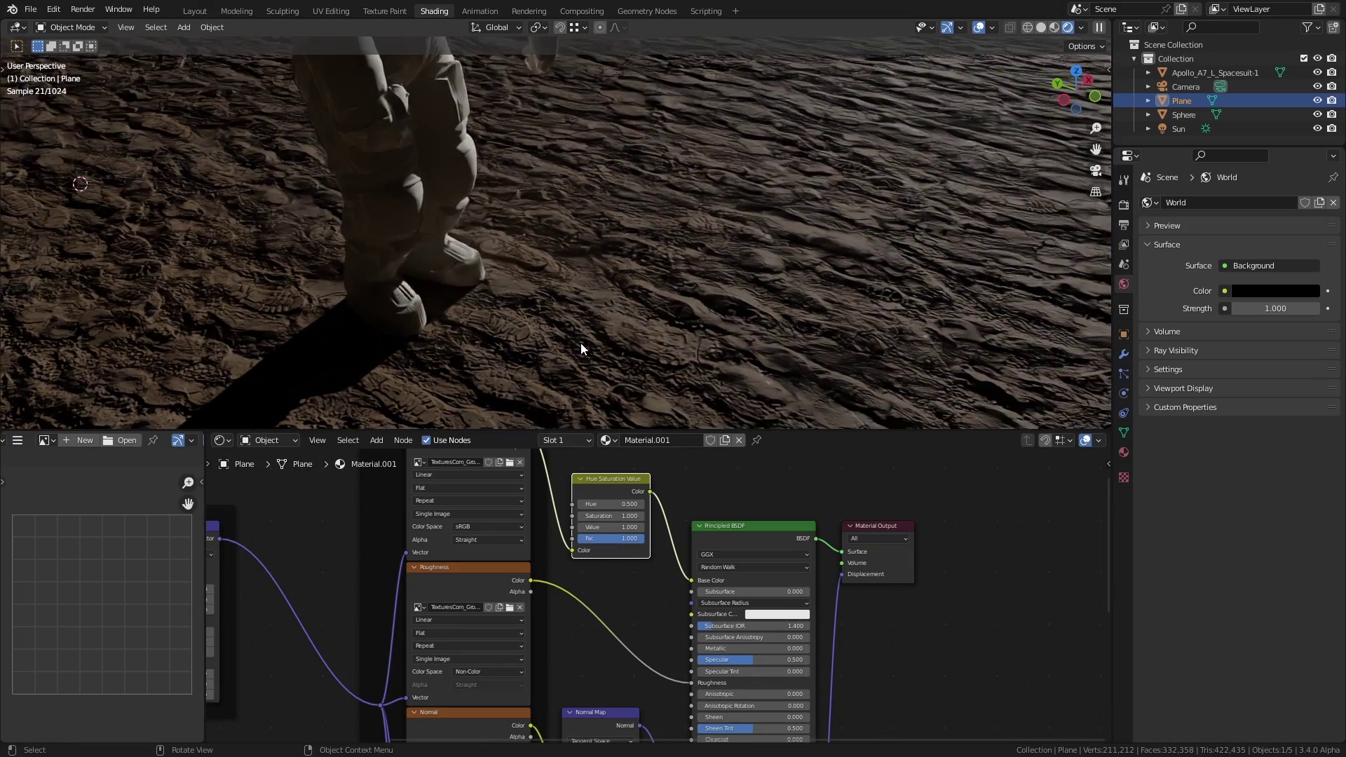
scroll(581, 343, up, 3)
scroll(625, 505, up, 2)
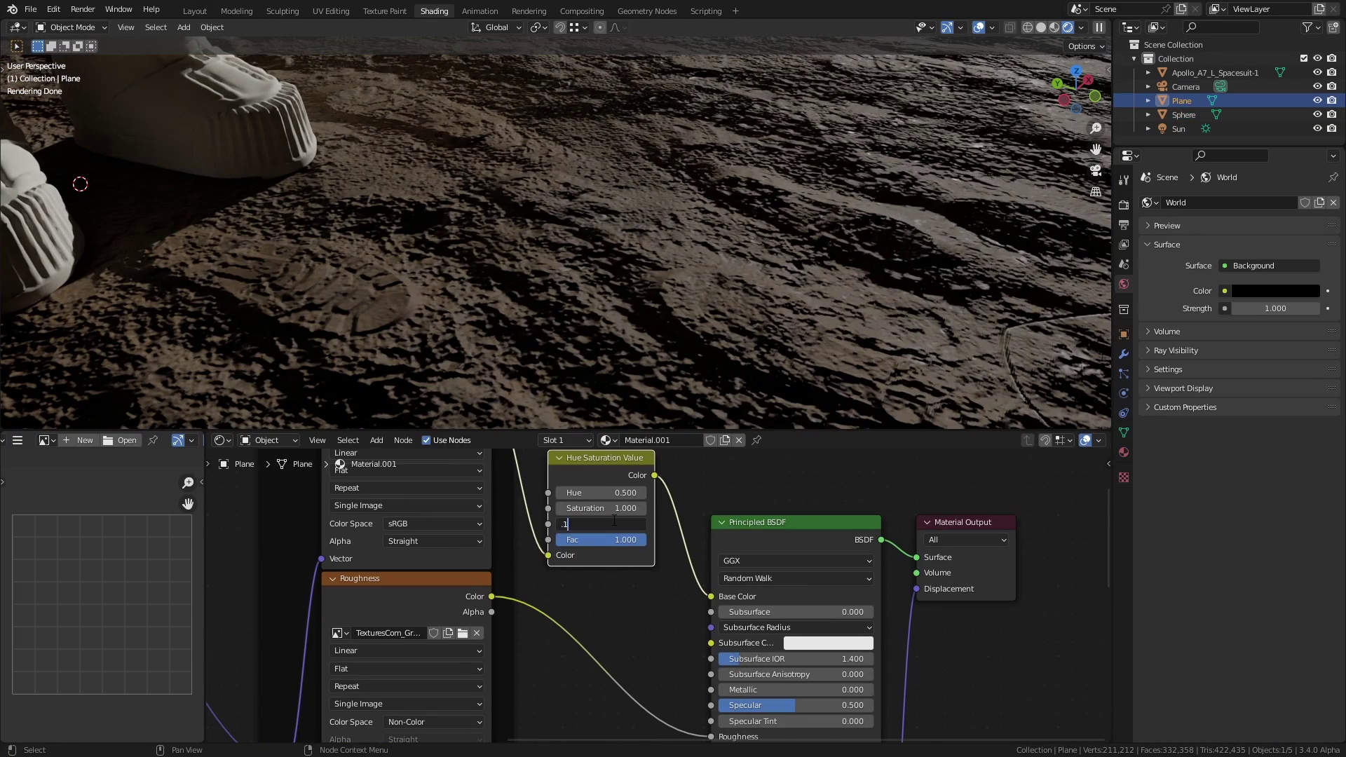
key(Return)
Subdivide the ground plane with 100 cuts and a fractal value of 0.120, and adjust the subdivision's smoothness
scroll(650, 281, down, 6)
middle_drag(644, 277, 633, 240)
scroll(700, 293, down, 3)
scroll(697, 295, up, 4)
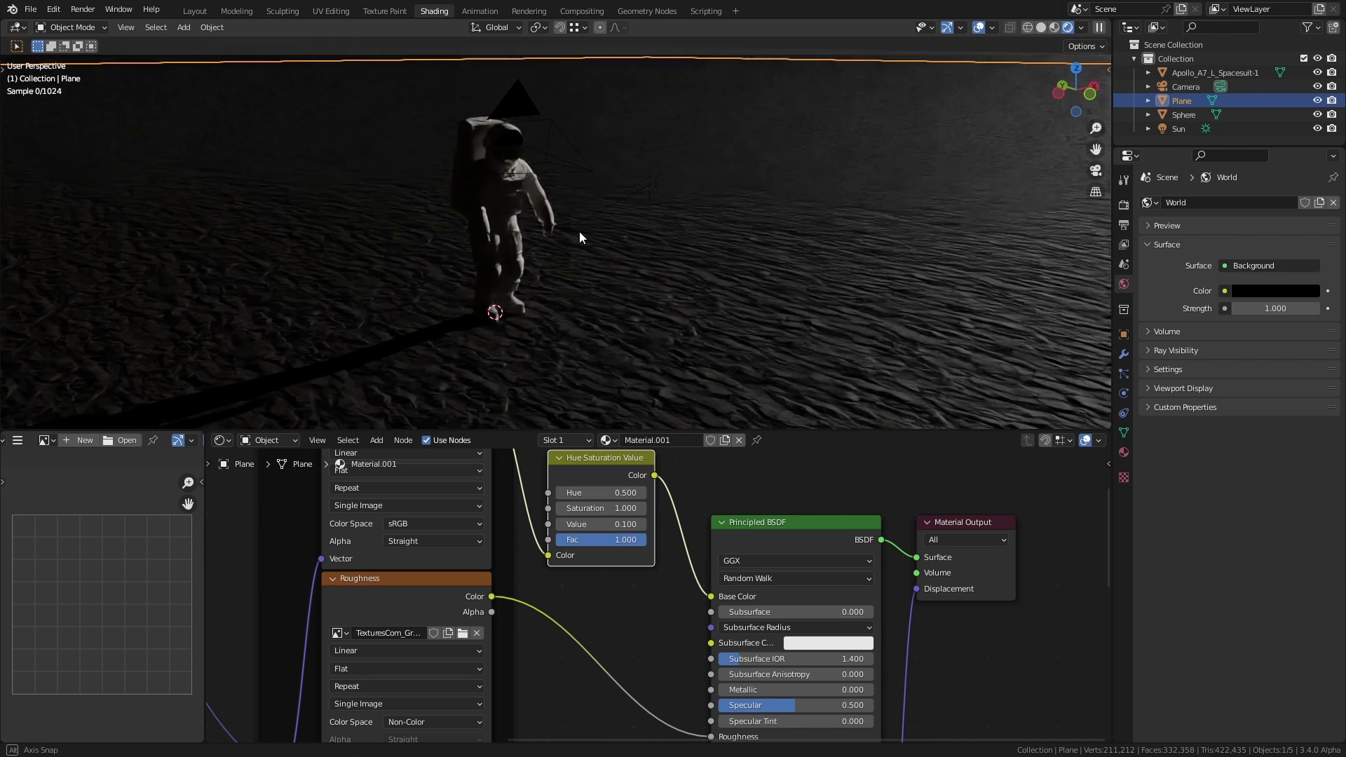
key(Tab)
key(F3)
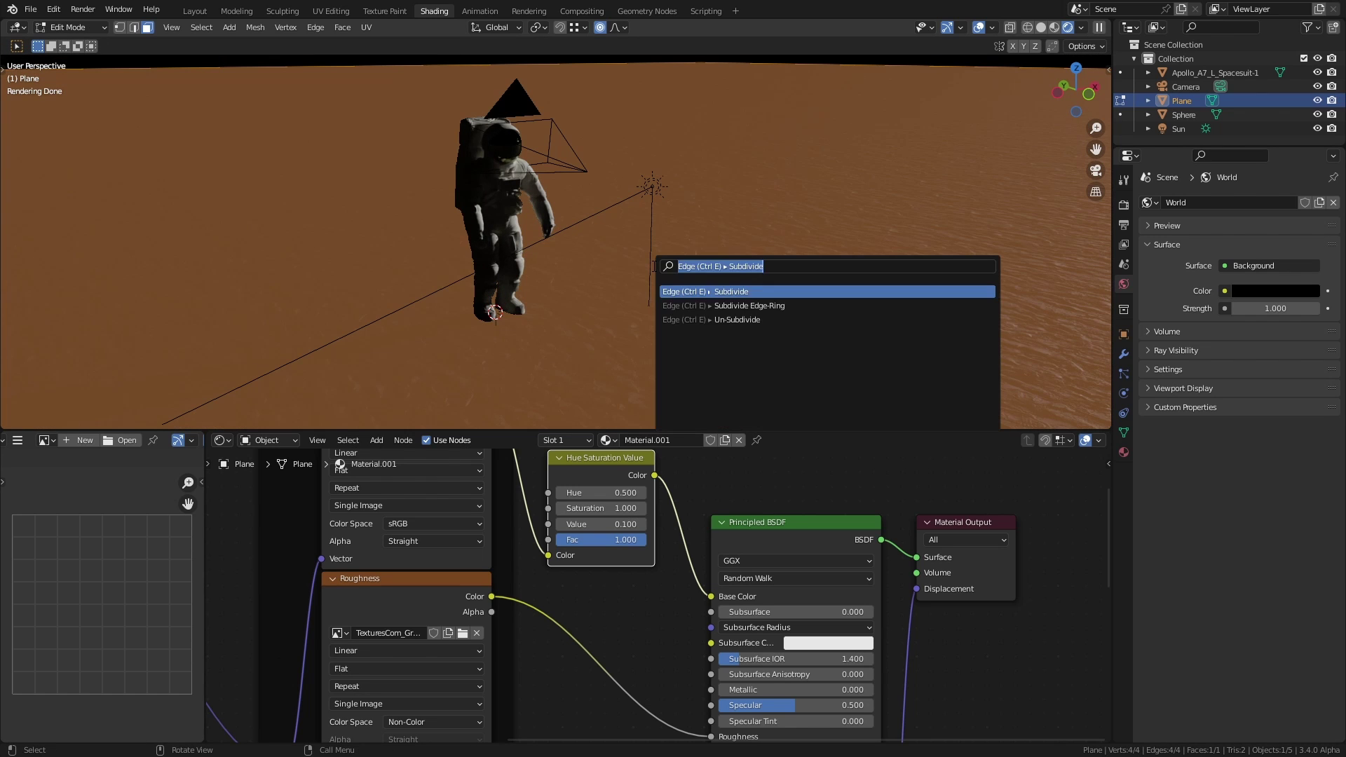
key(Return)
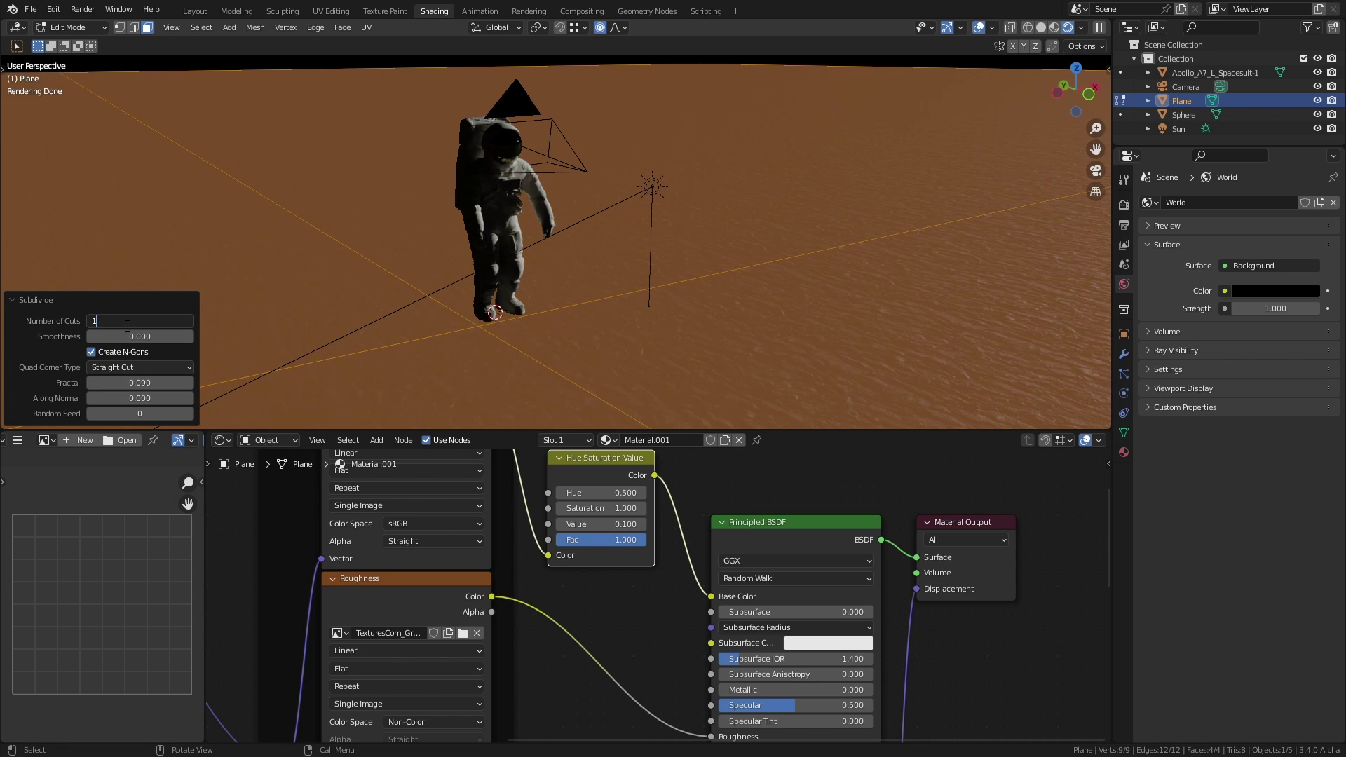
text(00)
key(Return)
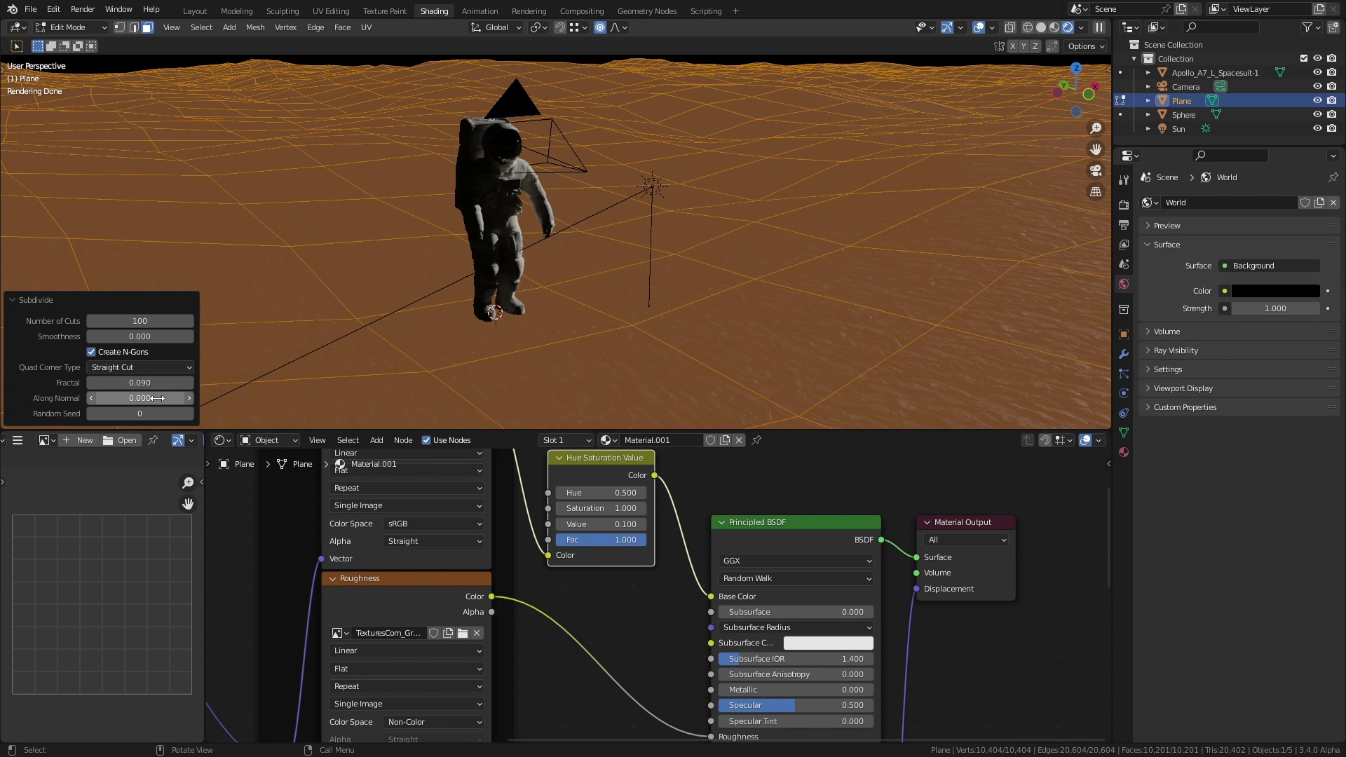
mouse_move(131, 387)
mouse_down()
mouse_move(154, 386)
mouse_move(119, 386)
mouse_move(140, 386)
mouse_up()
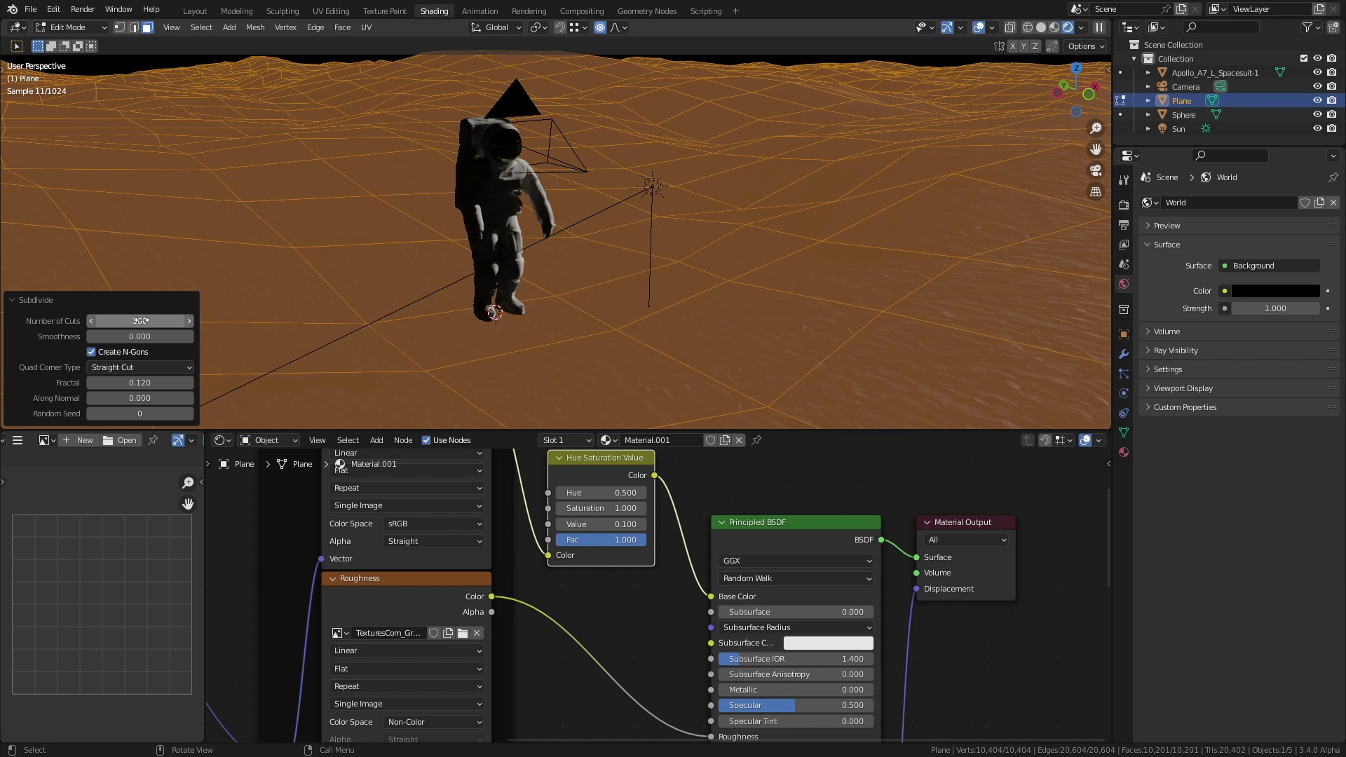
drag(164, 337, 184, 337)
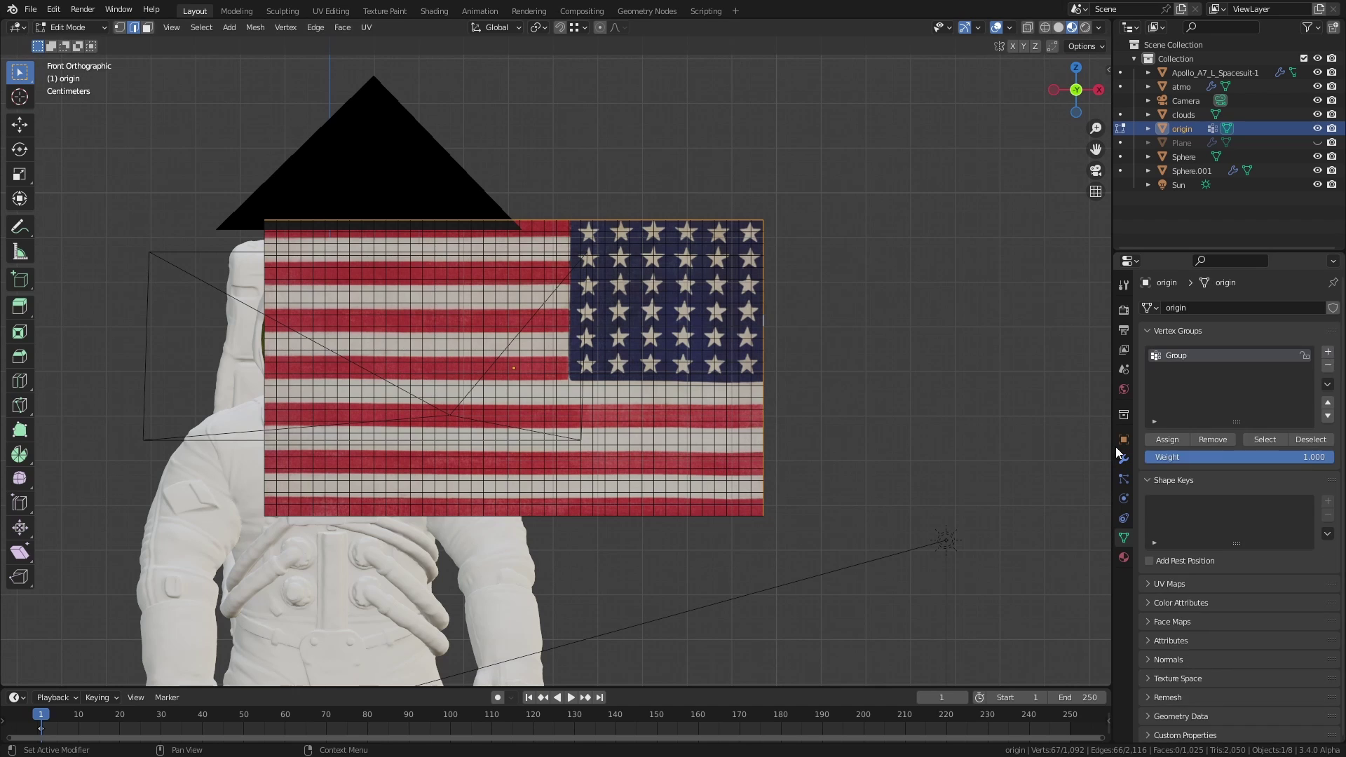
Pin the flag's cloth simulation to the vertex group Group and play back the simulation
click(1124, 499)
scroll(1178, 444, down, 5)
key(space)
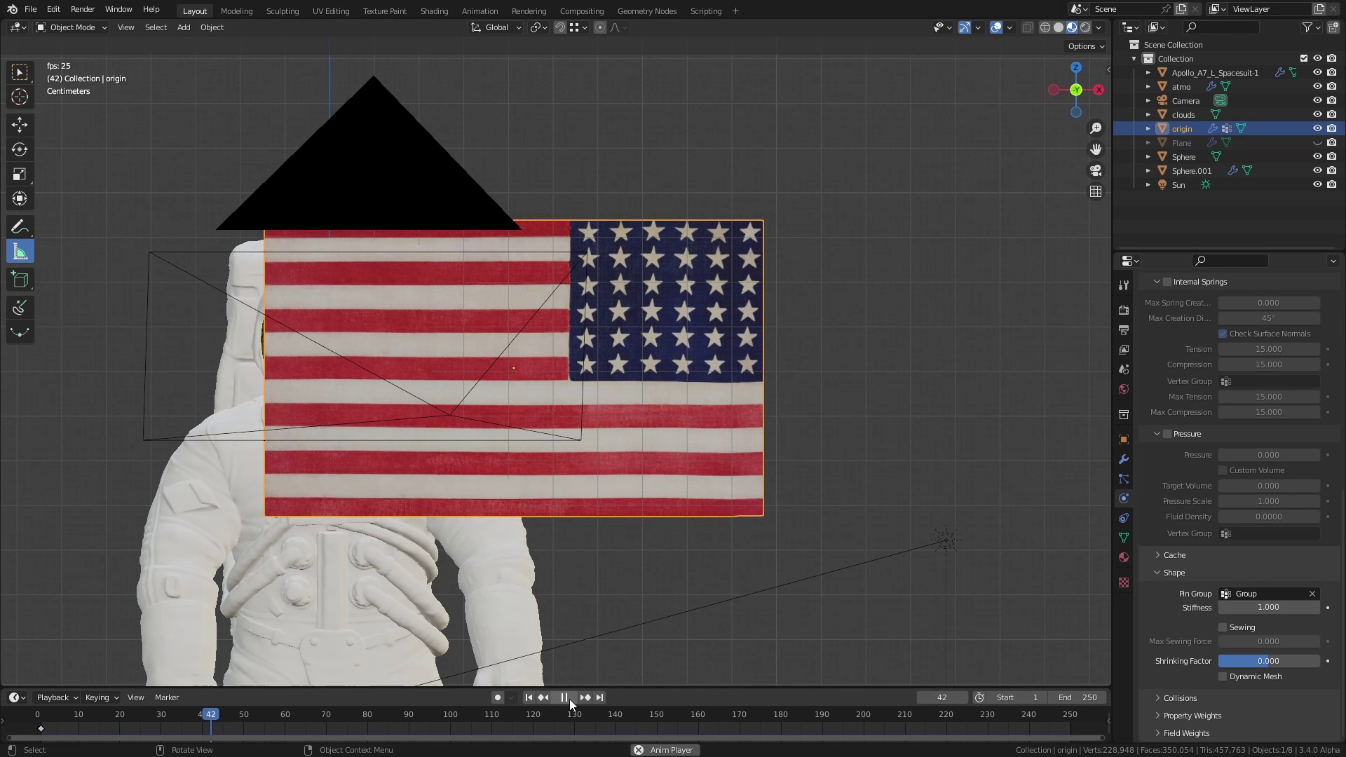
key(space)
Add a Wind force field beside the flag and play the cloth simulation from the first frame
key(shift+a)
mouse_move(743, 685)
click(862, 514)
middle_drag(862, 514, 729, 509)
scroll(841, 561, down, 5)
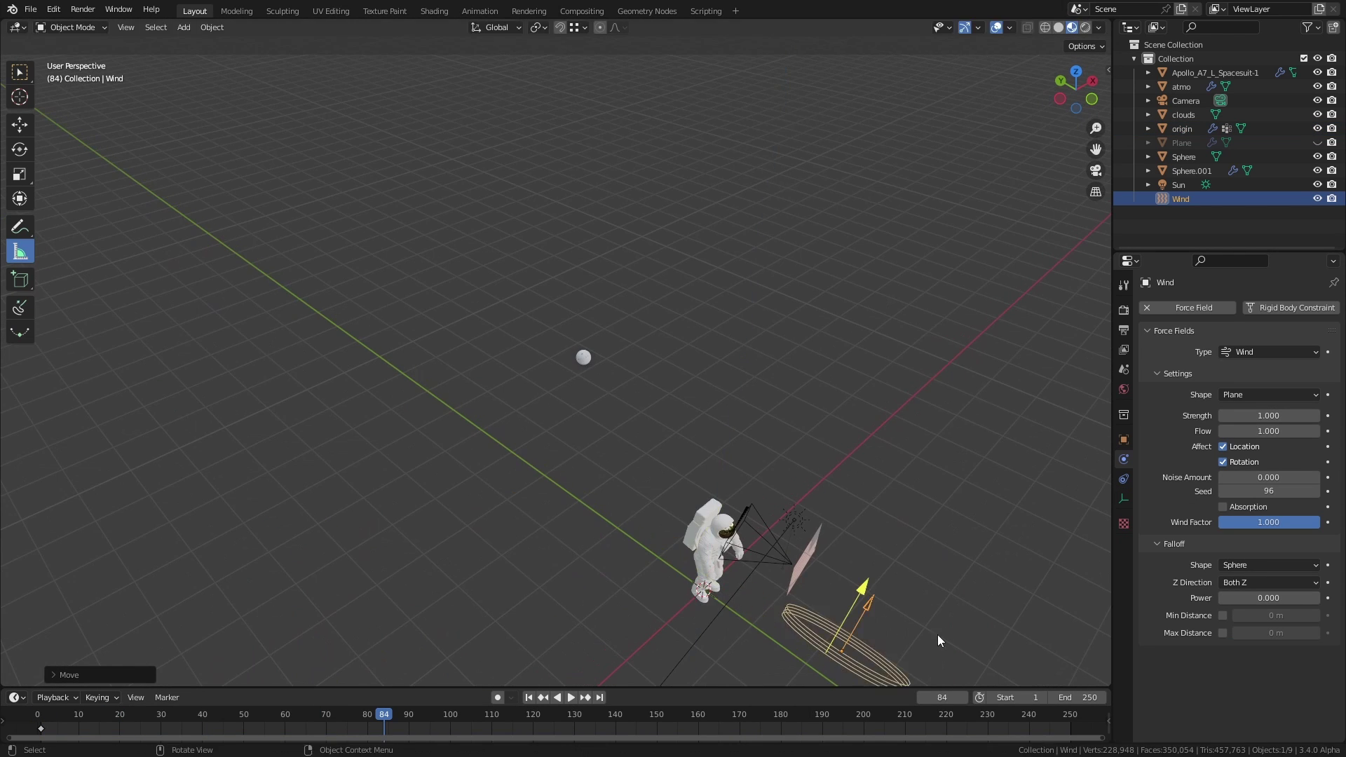
key(shift+Left)
click(569, 698)
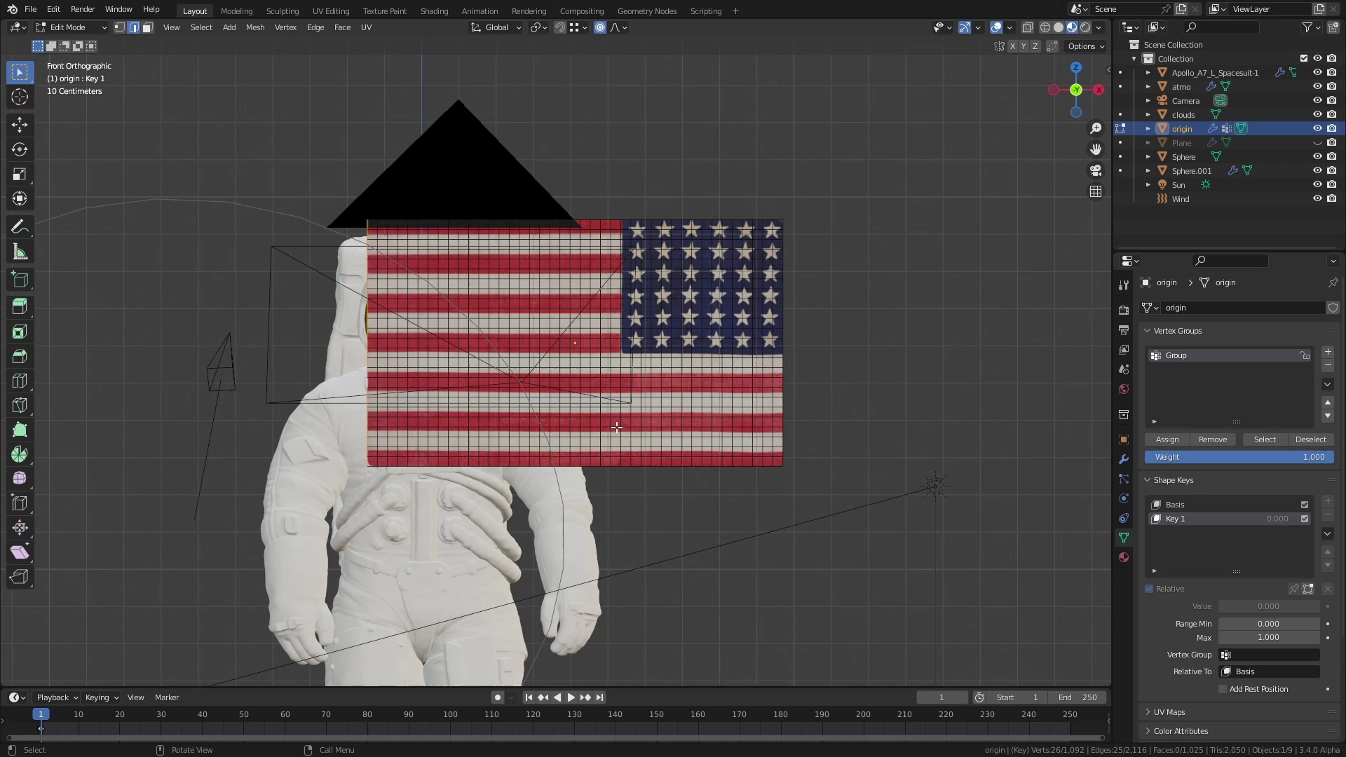
Move the flag's striped outer edge in shape key Key 1 and keyframe the key's value with a maximum of 3.000
key(g)
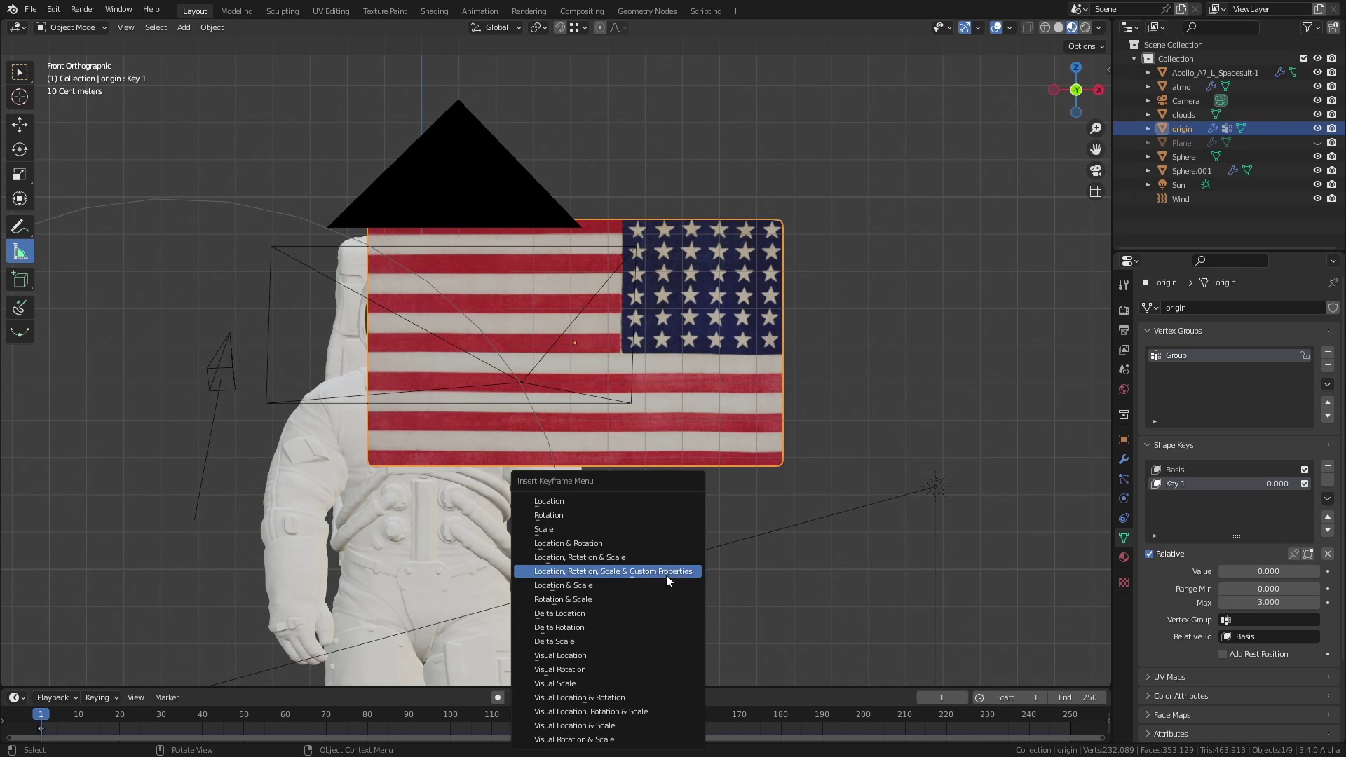
click(571, 702)
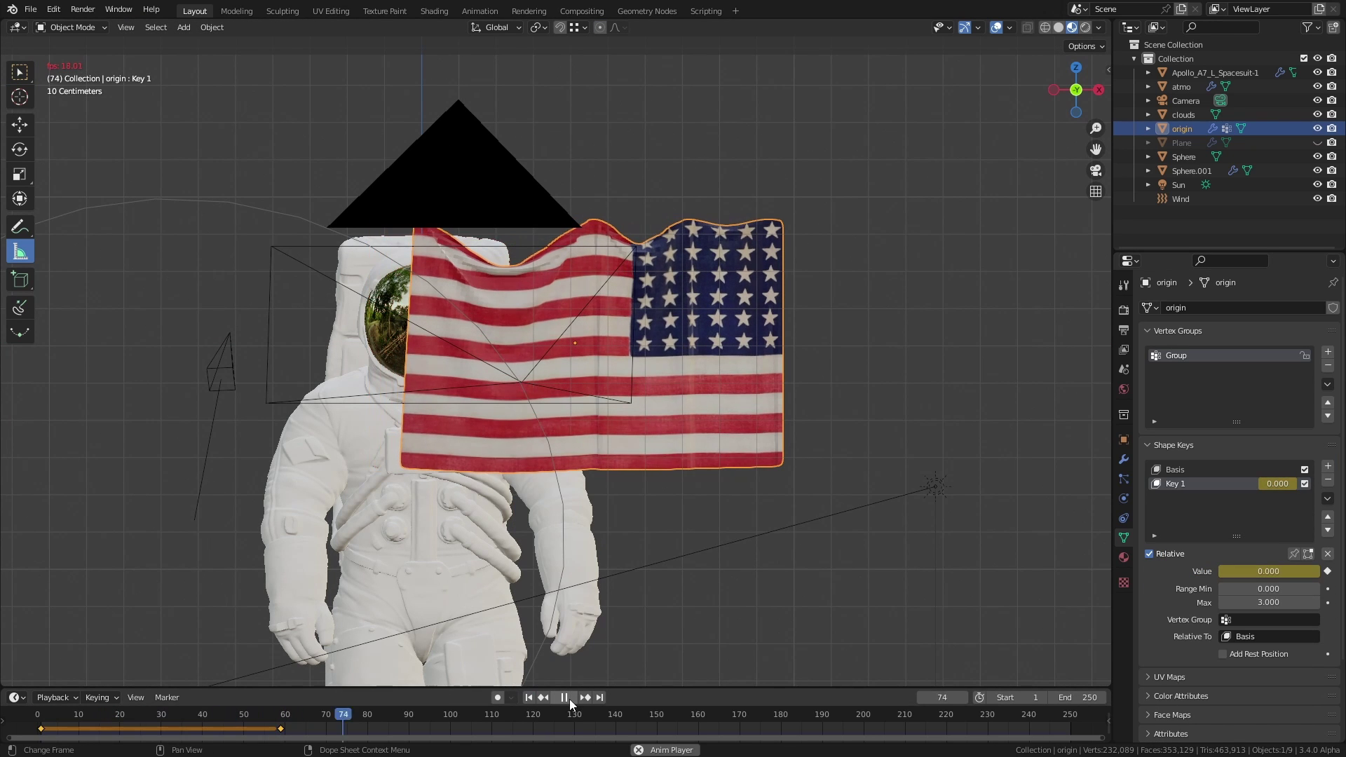
Retime the flag's shape key keyframes and use Basis as the cloth's rest shape key
drag(724, 689, 724, 668)
click(228, 720)
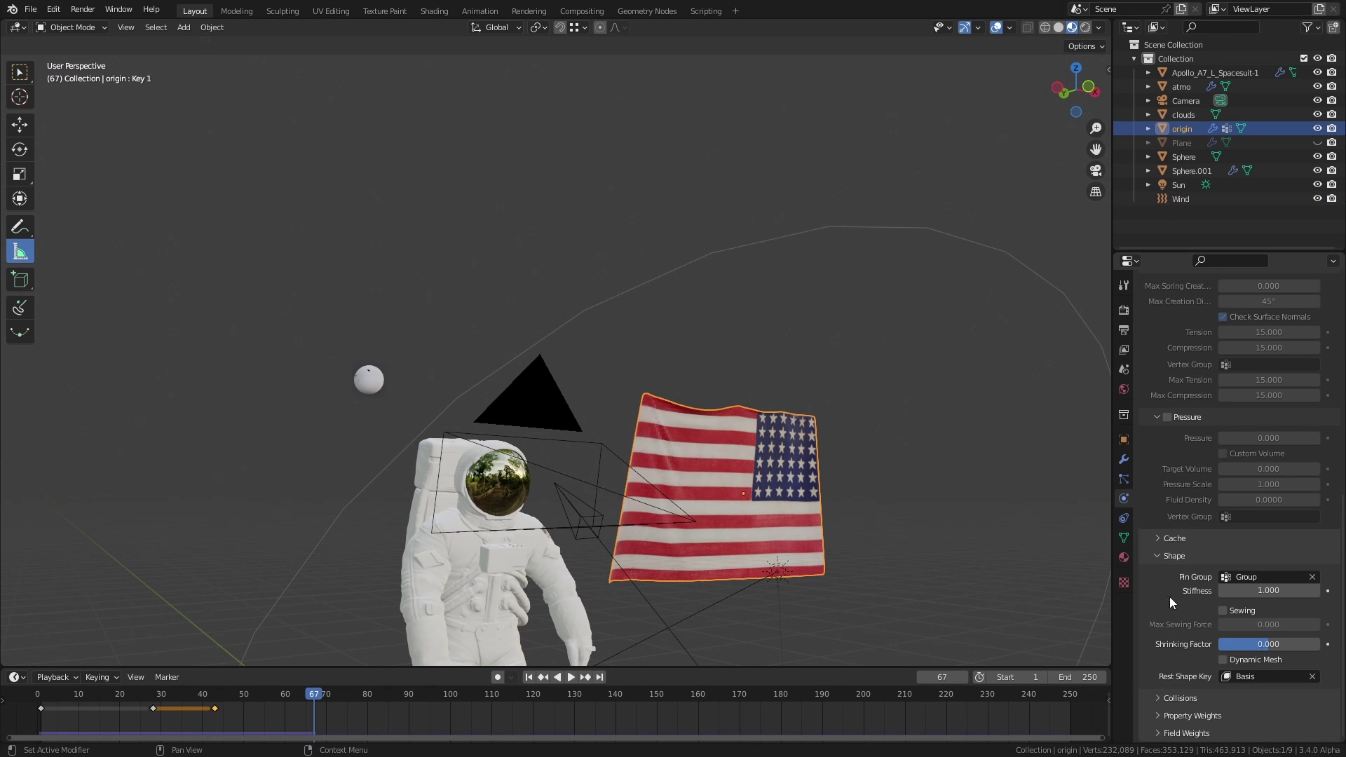
scroll(1170, 596, down, 5)
key(shift+Left)
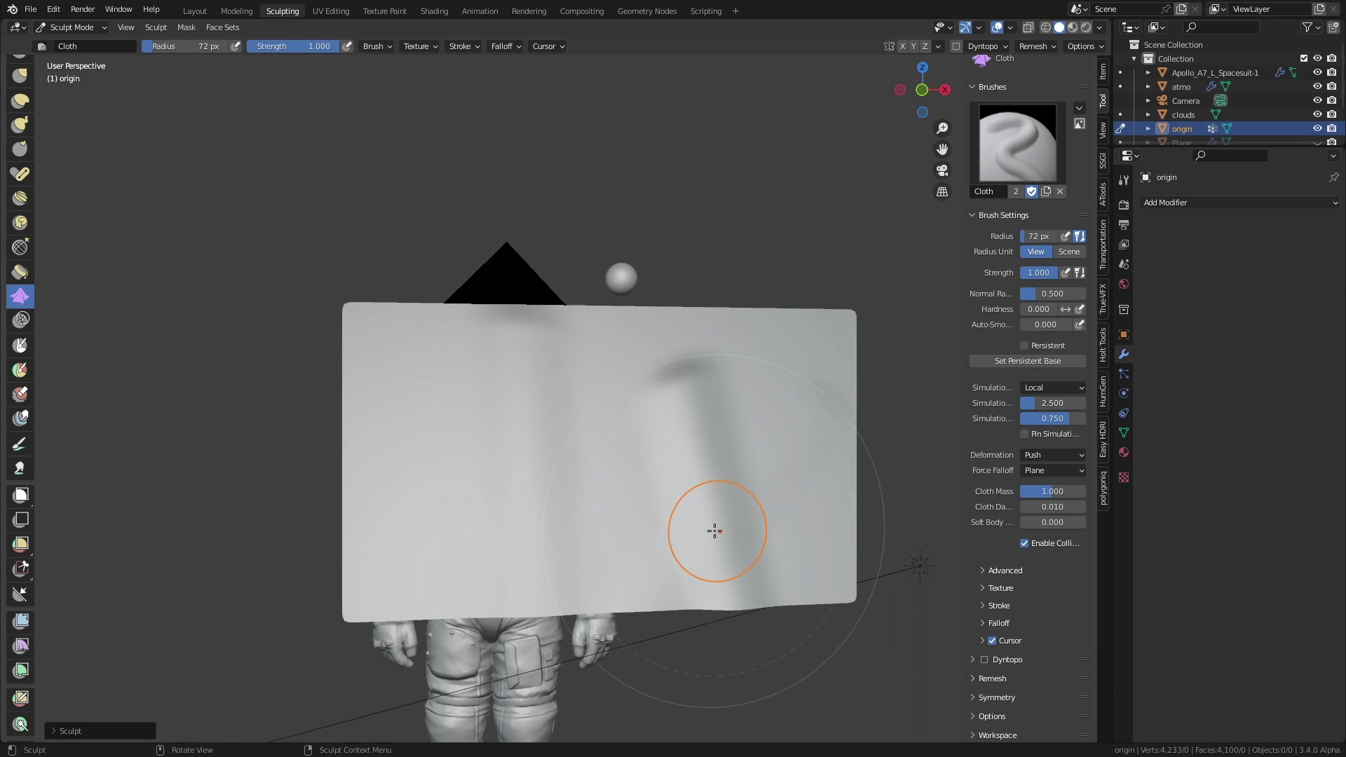
Sculpt wrinkles into the flag with the Cloth brush at strength 1.000, using Push and Drag deformation
mouse_move(711, 532)
mouse_down()
mouse_move(545, 533)
mouse_move(640, 507)
mouse_move(590, 517)
mouse_up()
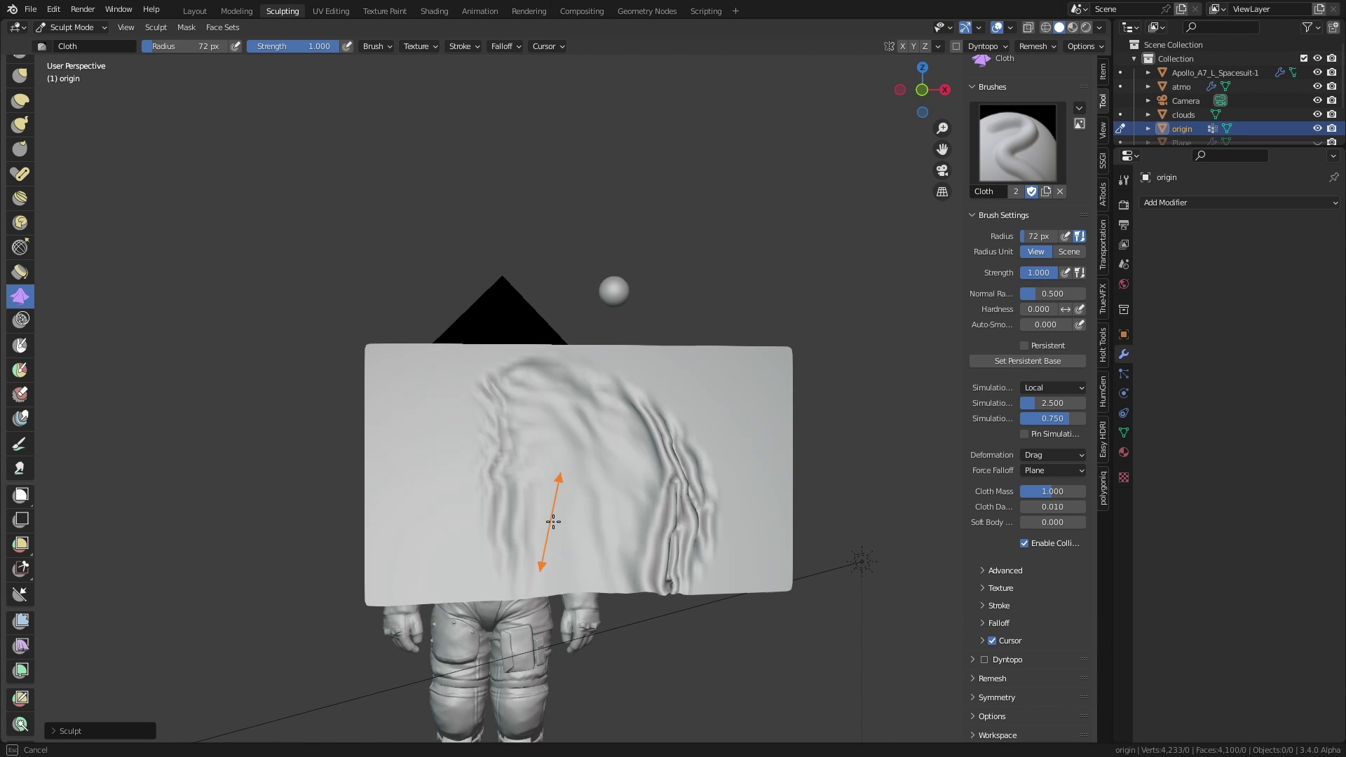
mouse_move(553, 517)
mouse_down()
mouse_move(656, 525)
mouse_move(661, 484)
mouse_move(721, 481)
mouse_up()
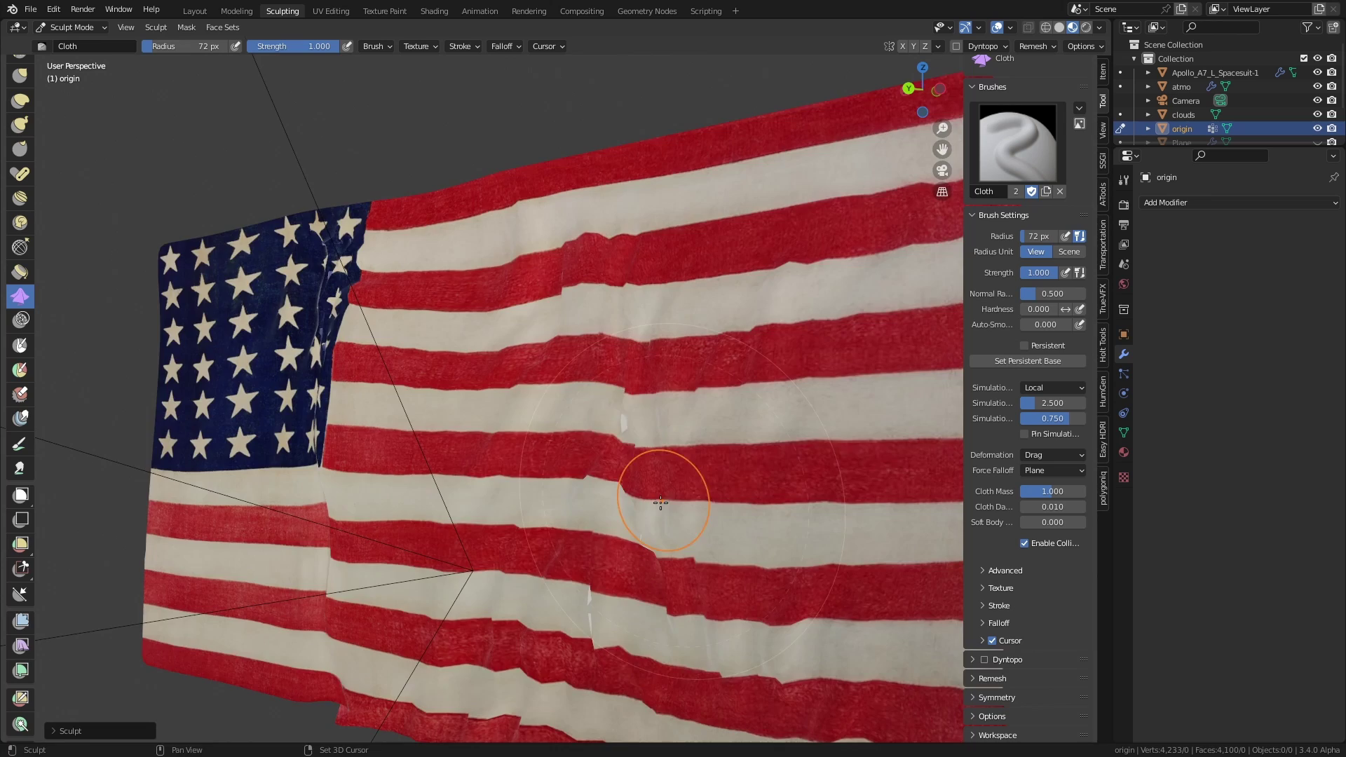
key(z)
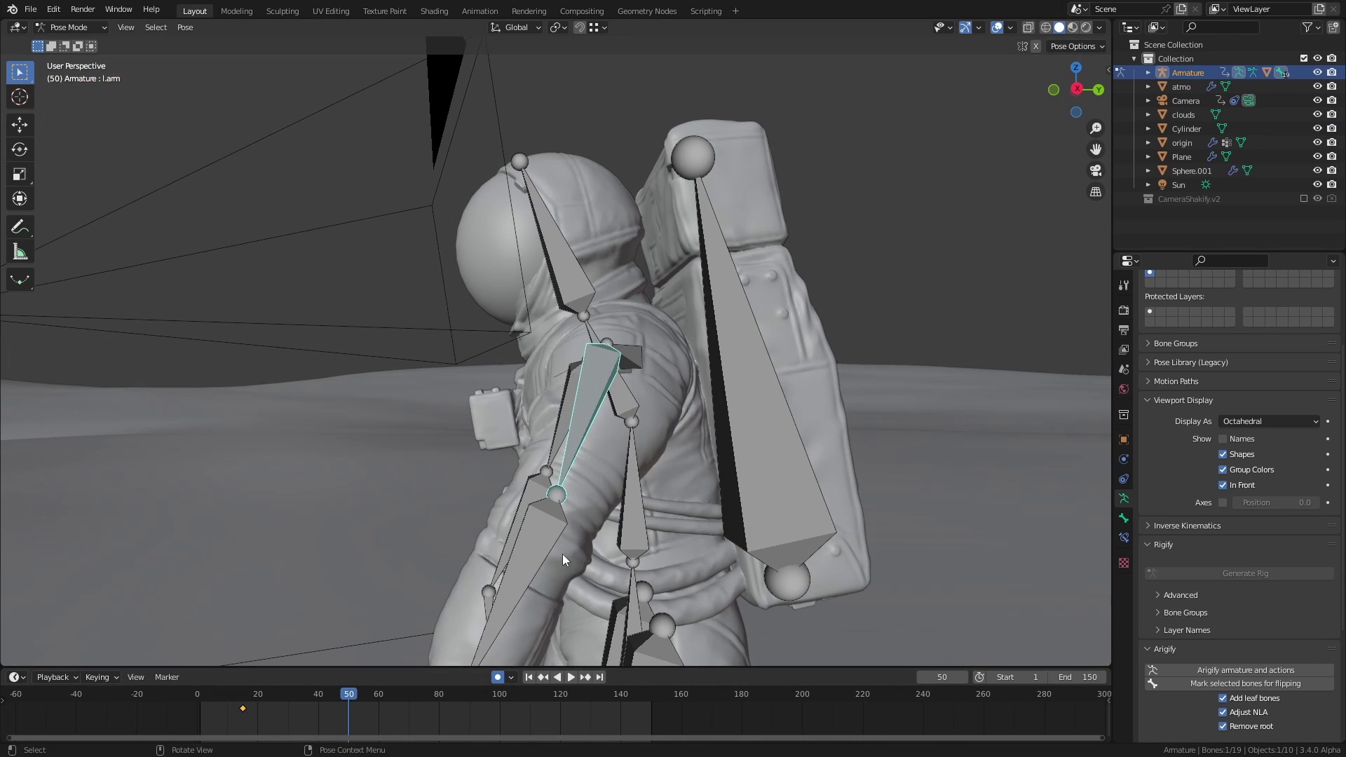
Pose the astronaut's left arm bones at frames 50 and 124 and play back the arm motion
key(r)
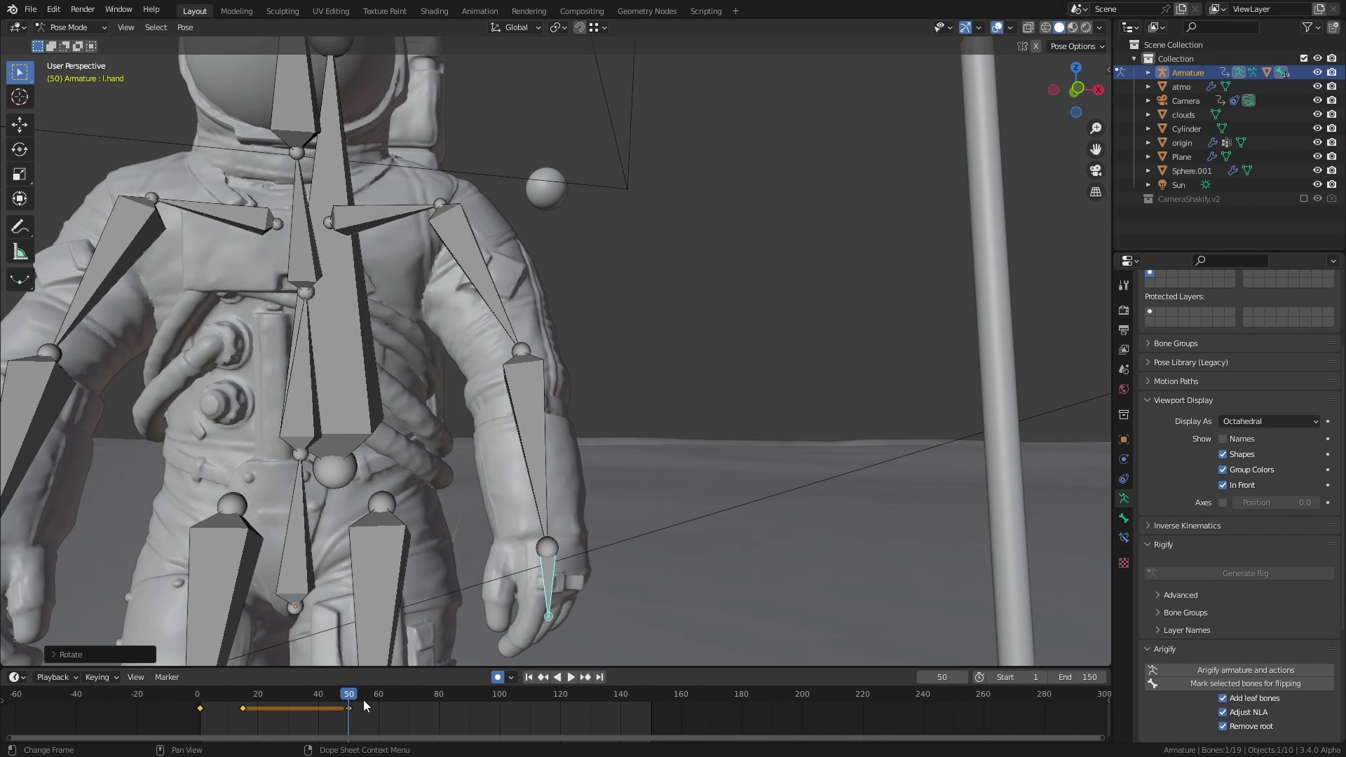
key(space)
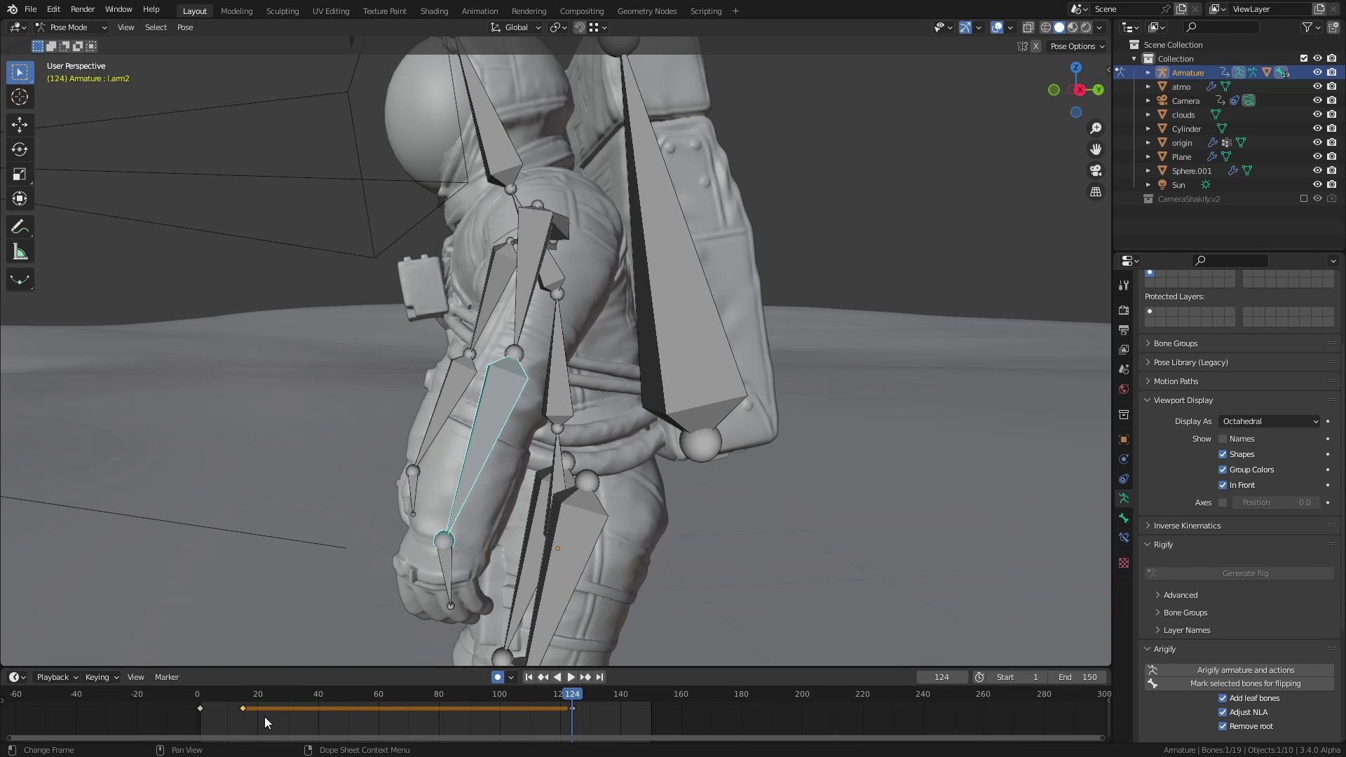
click(571, 677)
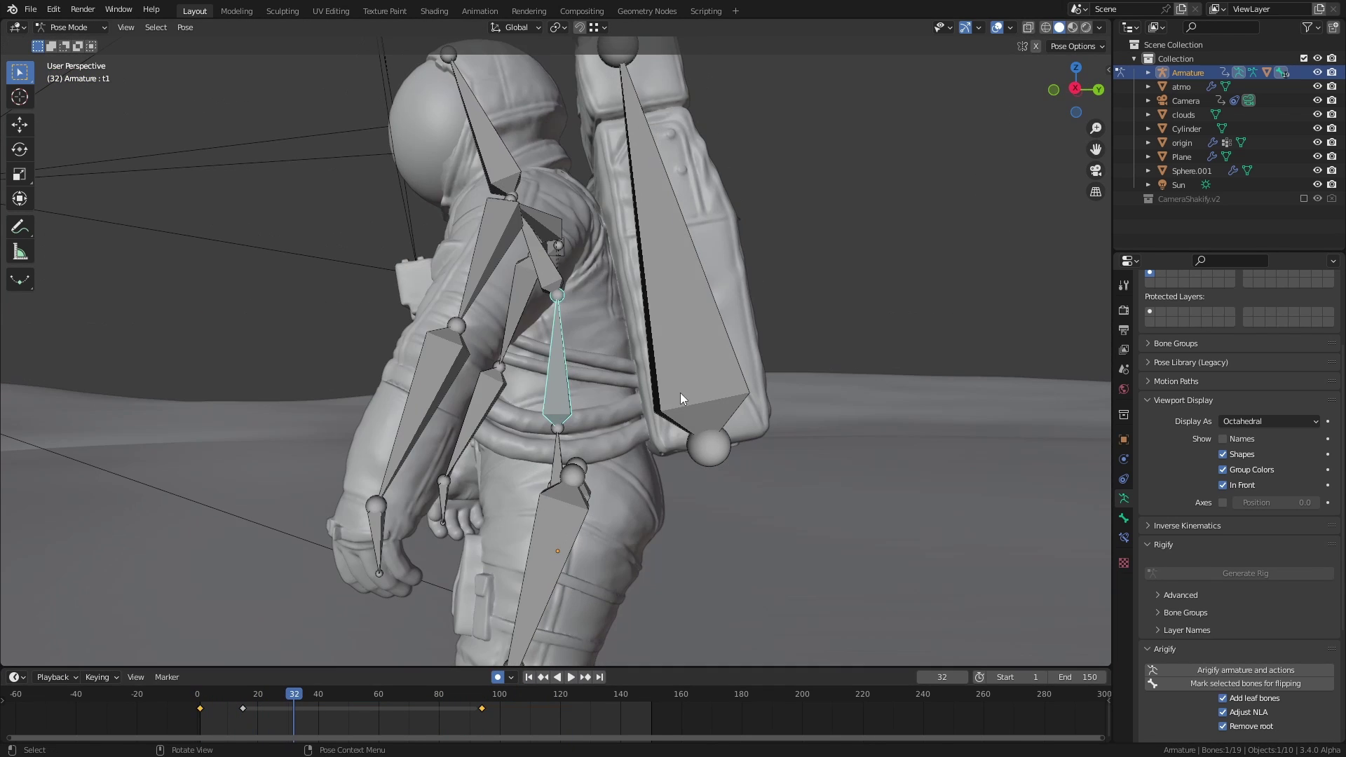
Rotate the astronaut's torso and pelvis bones at frame 32, turning the pelvis about the global Z axis
key(r)
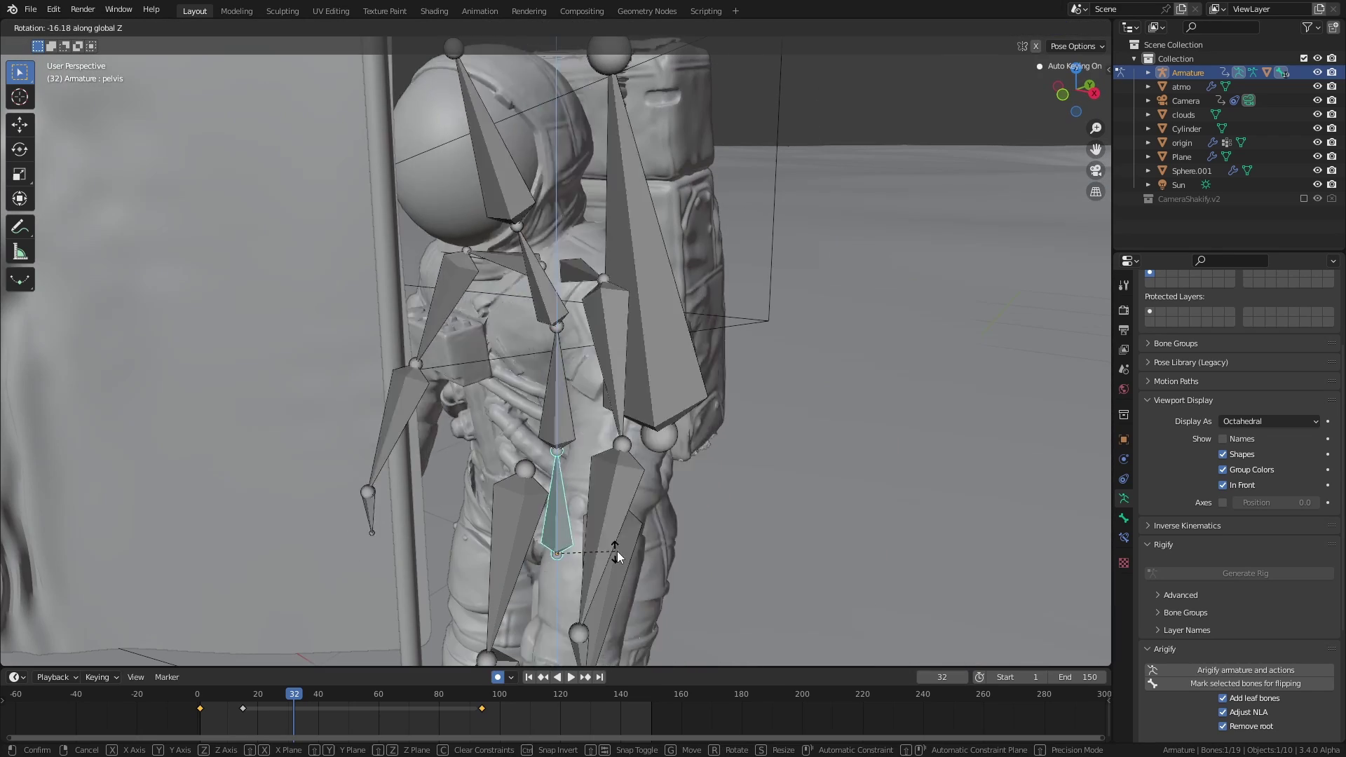
middle_drag(617, 552, 827, 502)
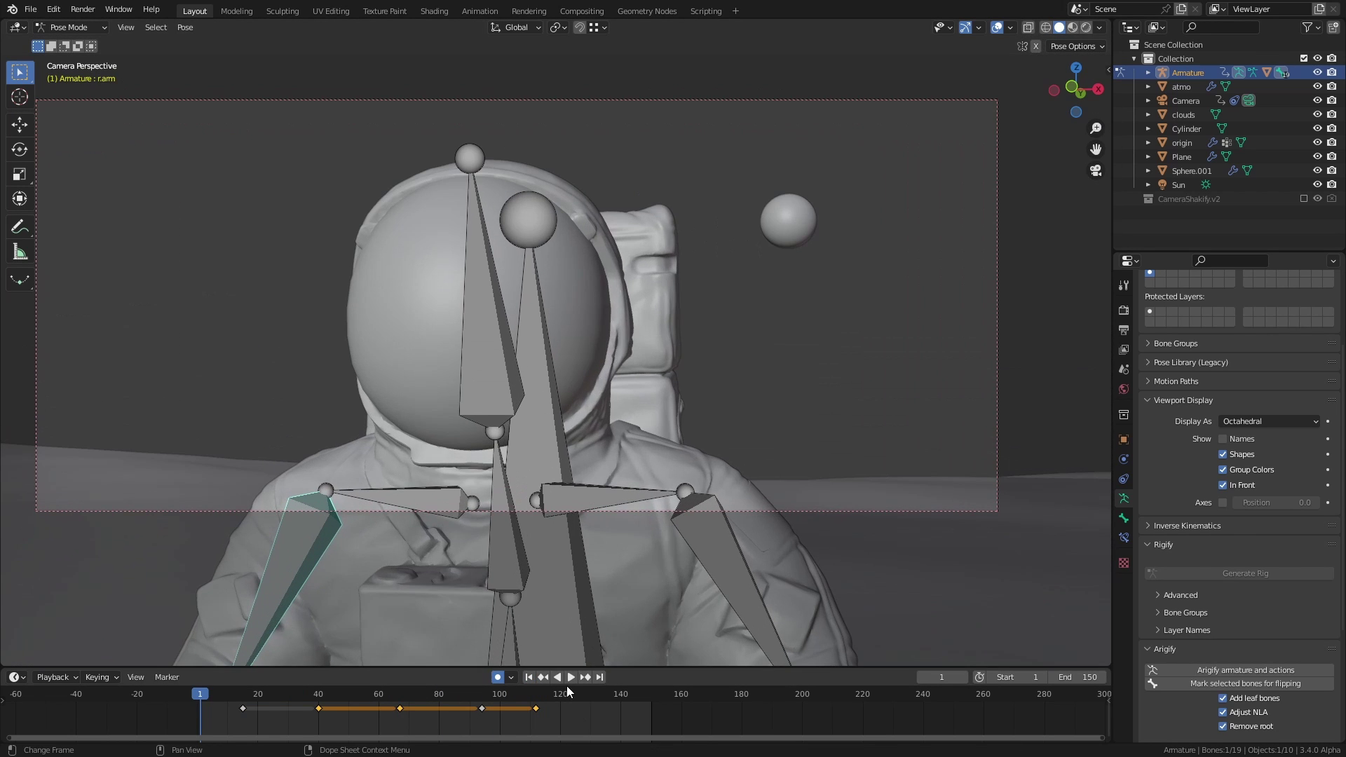
Play back the astronaut's pose animation from frame 1 in the camera view
click(570, 678)
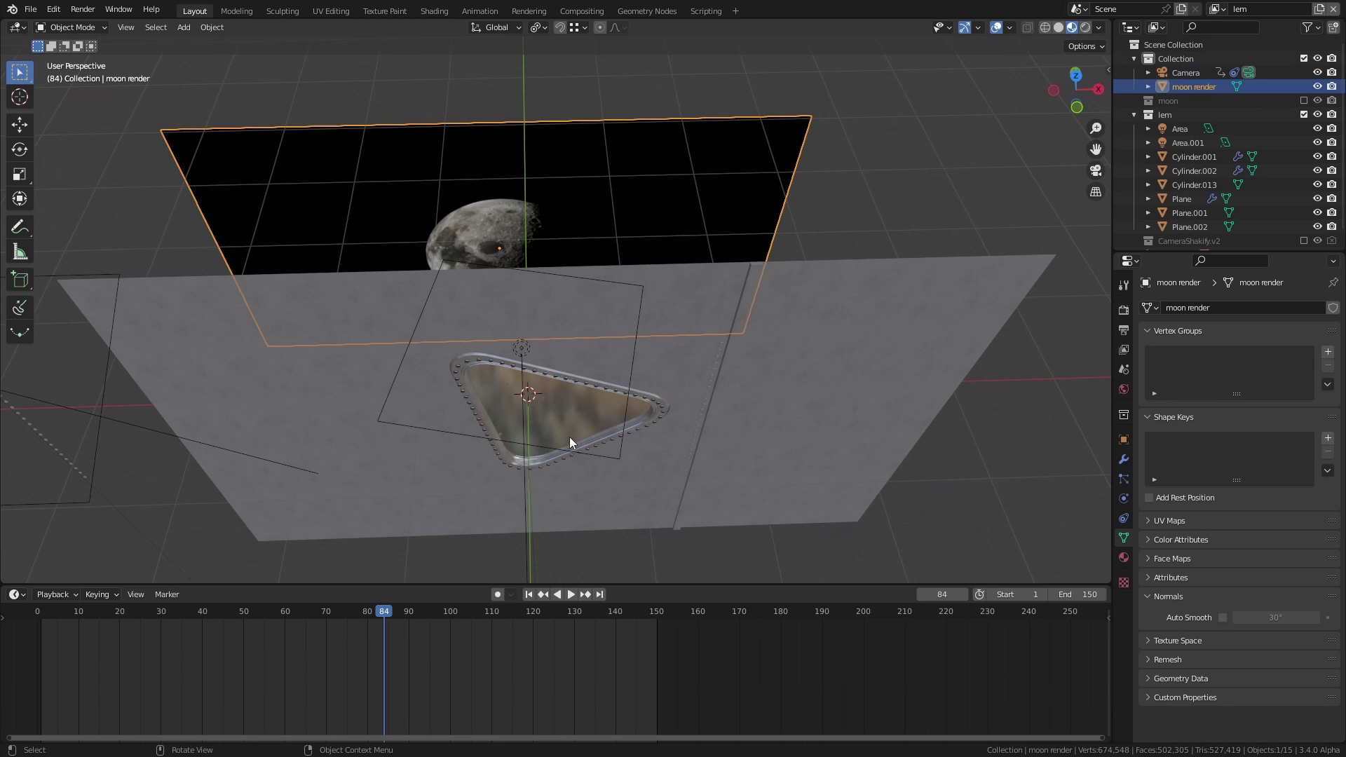
Examine how the moon render plane sits behind the triangular window, then select the window pane and look through the camera
middle_drag(591, 436, 511, 338)
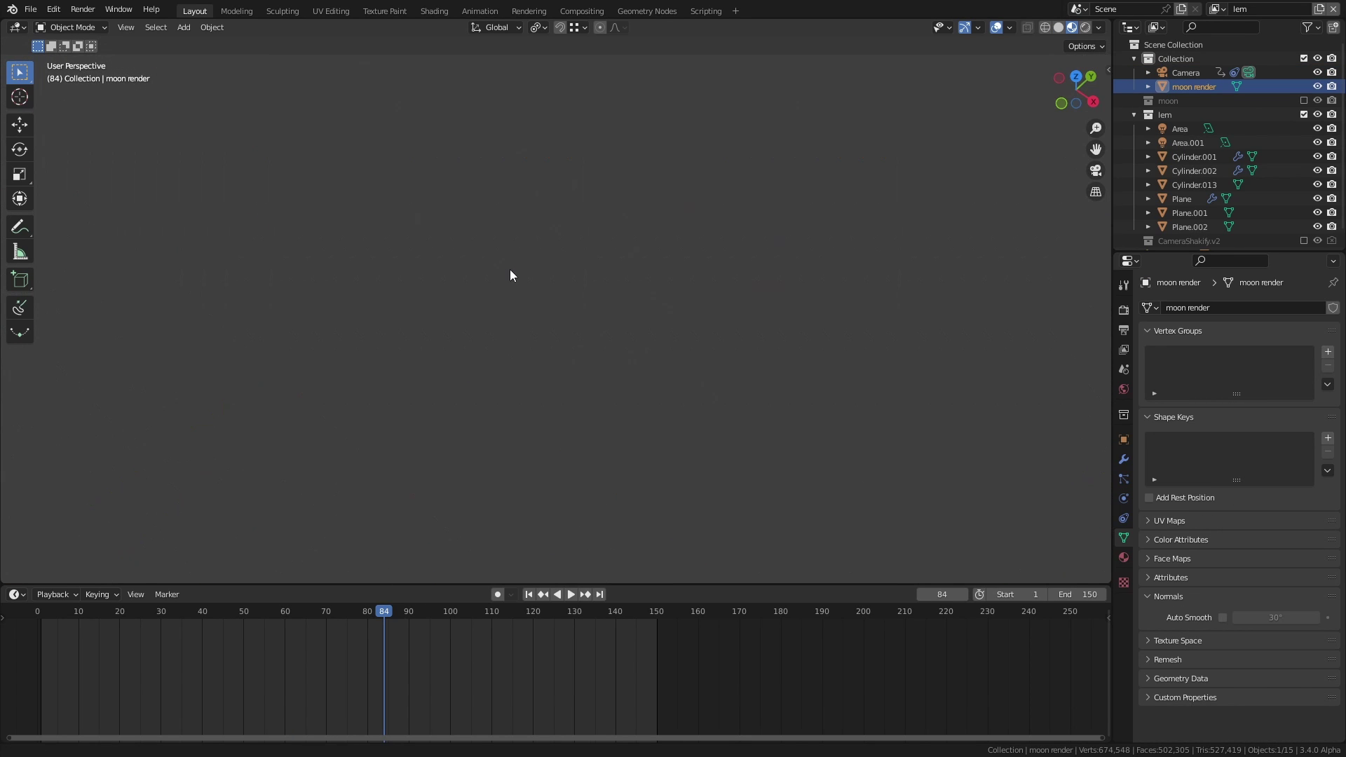
scroll(511, 275, down, 2)
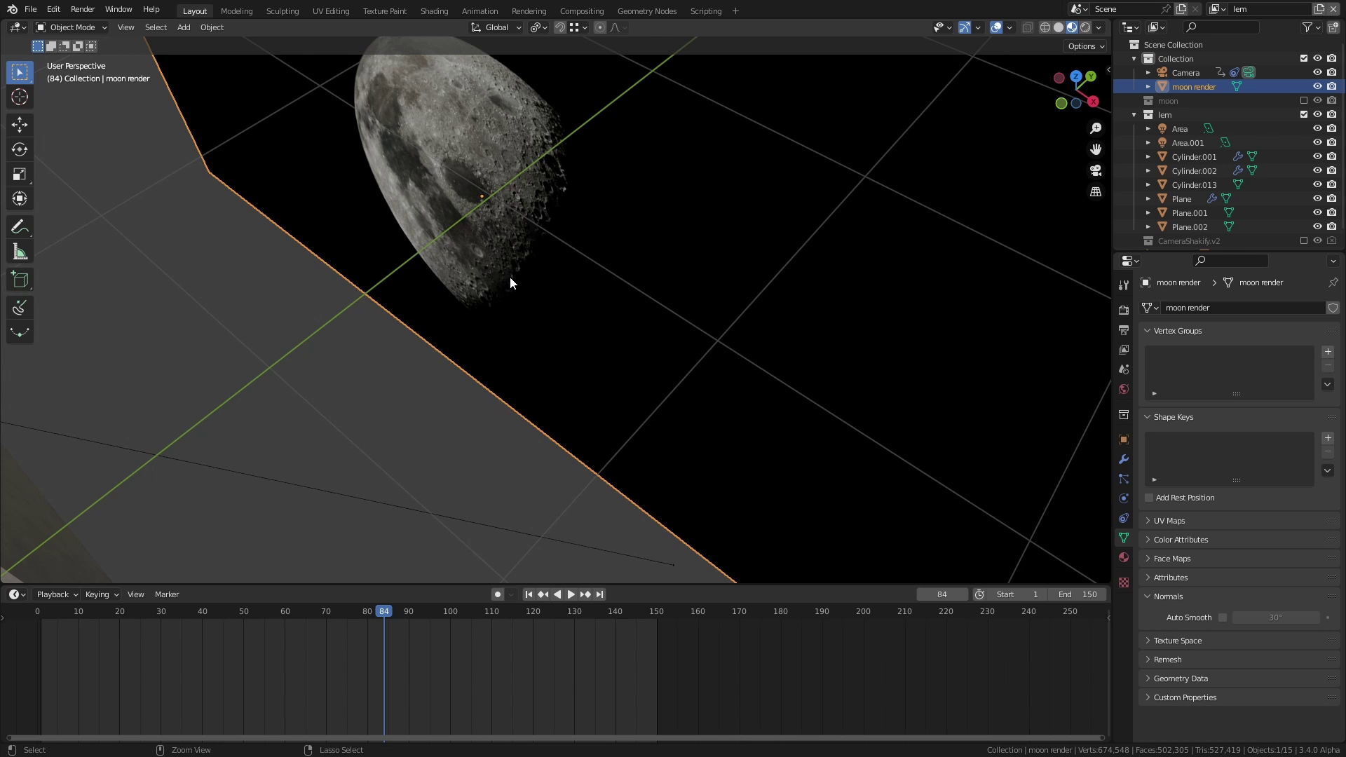
scroll(511, 283, down, 4)
middle_drag(496, 306, 502, 379)
click(502, 379)
key(KP_0)
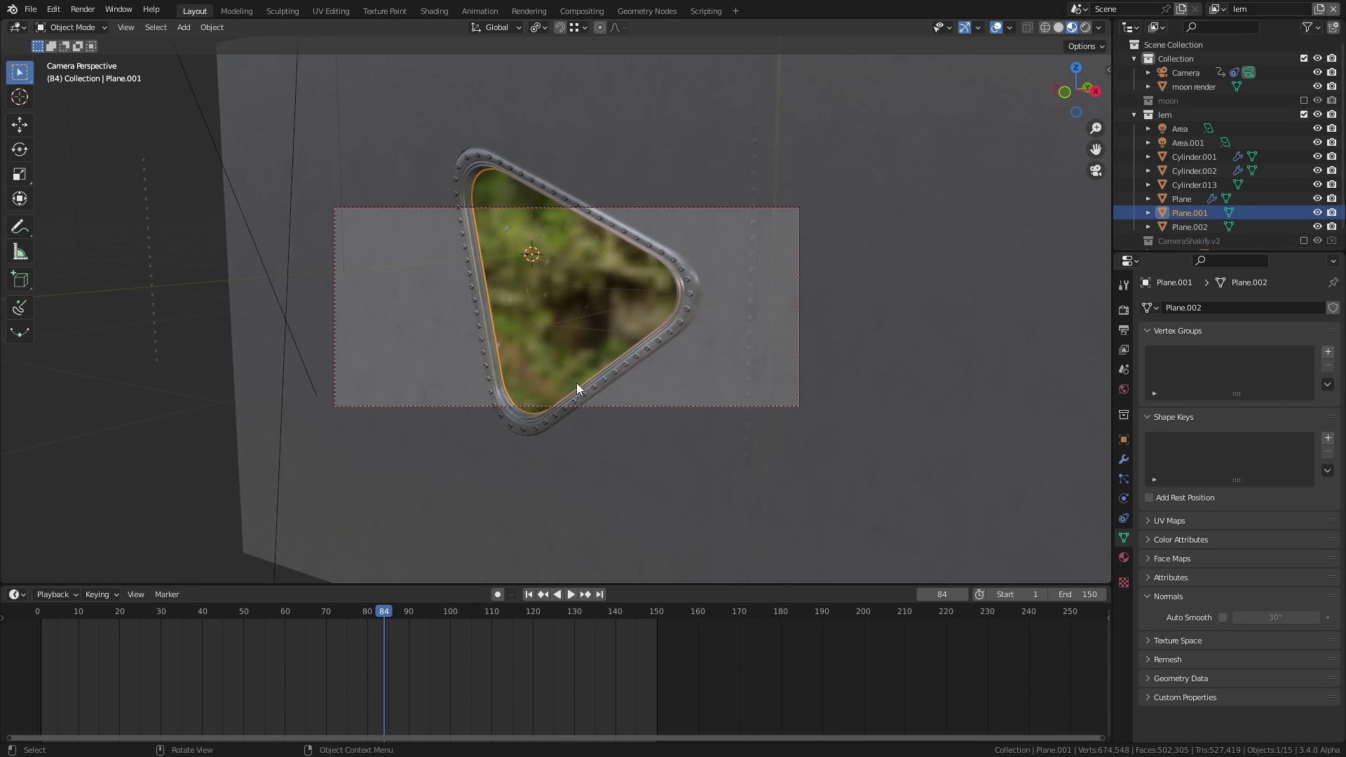
Preview the window shot in Rendered shading with nothing selected and scrub through the animation to frame 18
key(z)
click(599, 311)
key(Home)
key(alt+a)
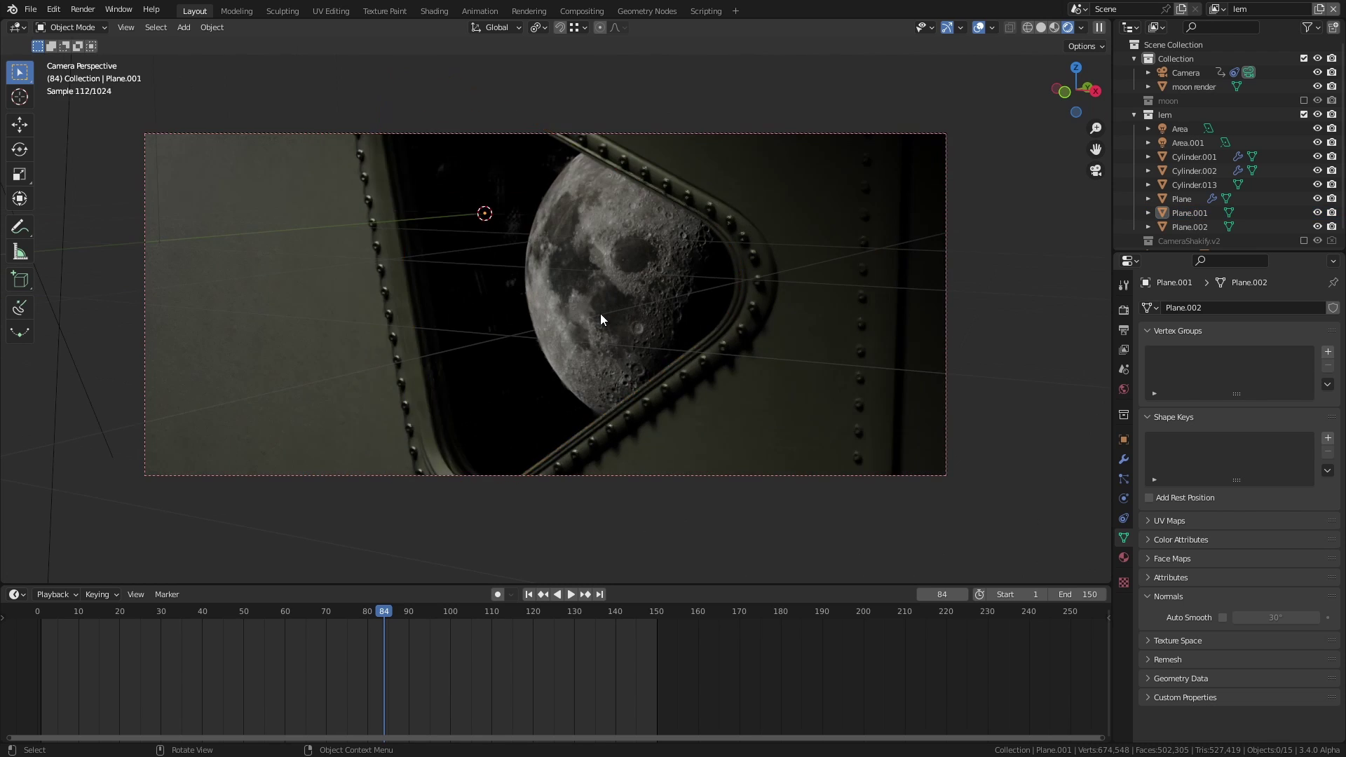
scroll(603, 320, up, 1)
drag(390, 613, 554, 658)
click(109, 645)
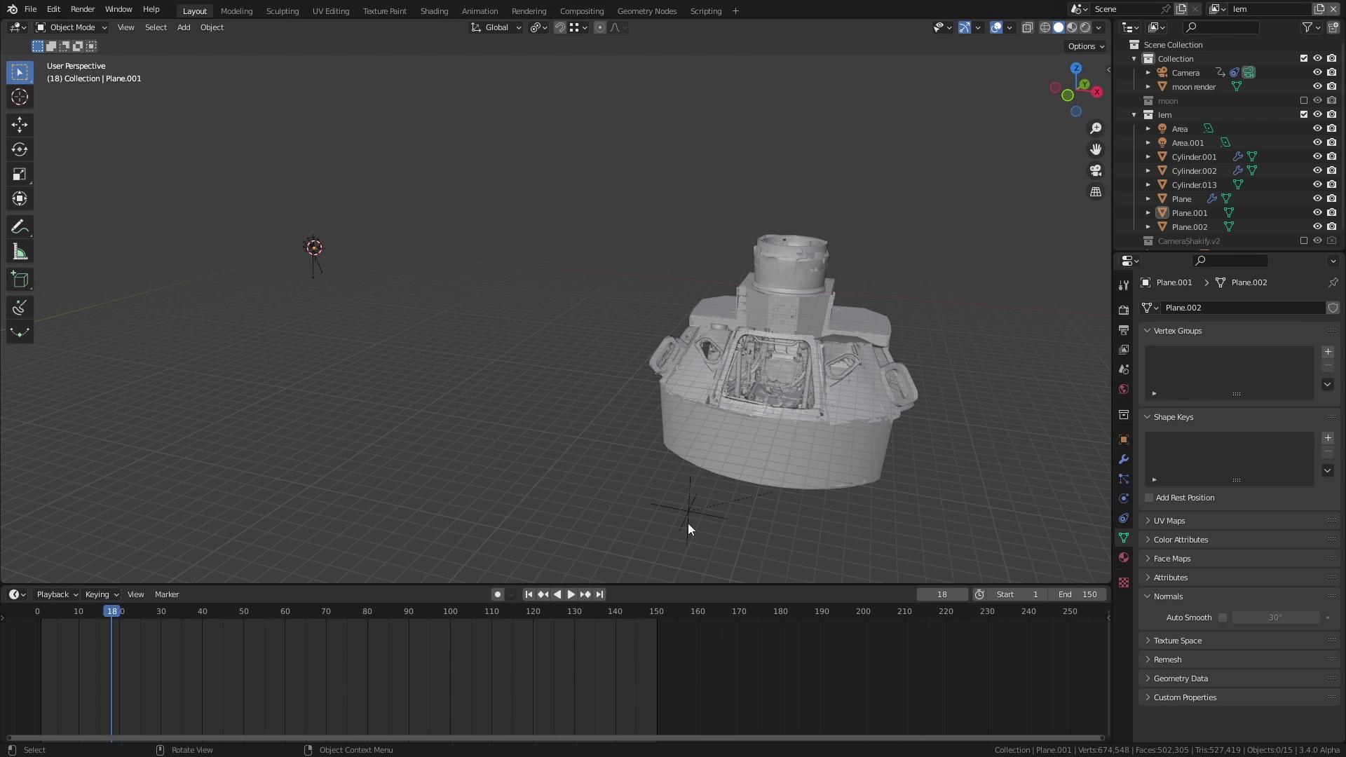
Scale the spacecraft interior down to 0.2 using its parent empty, Interior
click(688, 523)
key(r)
key(Escape)
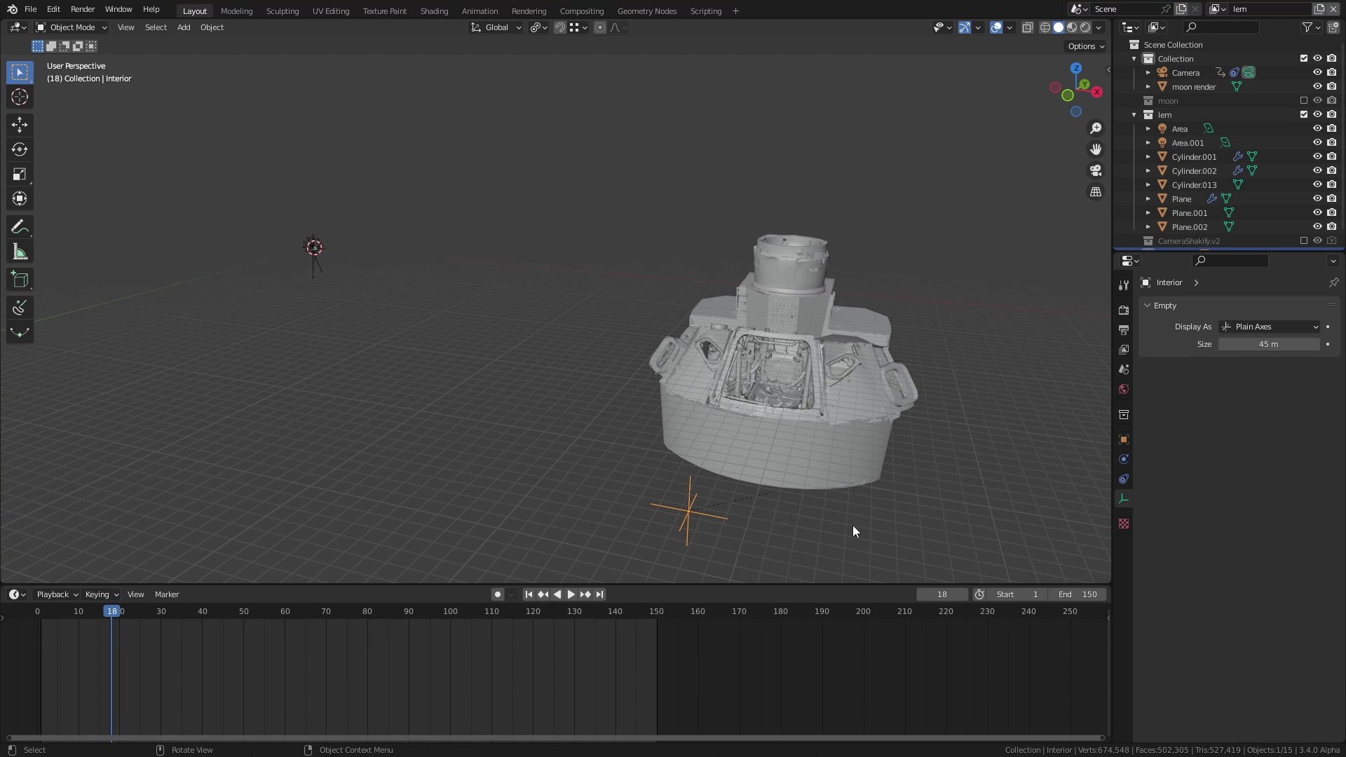
text(1)
key(Return)
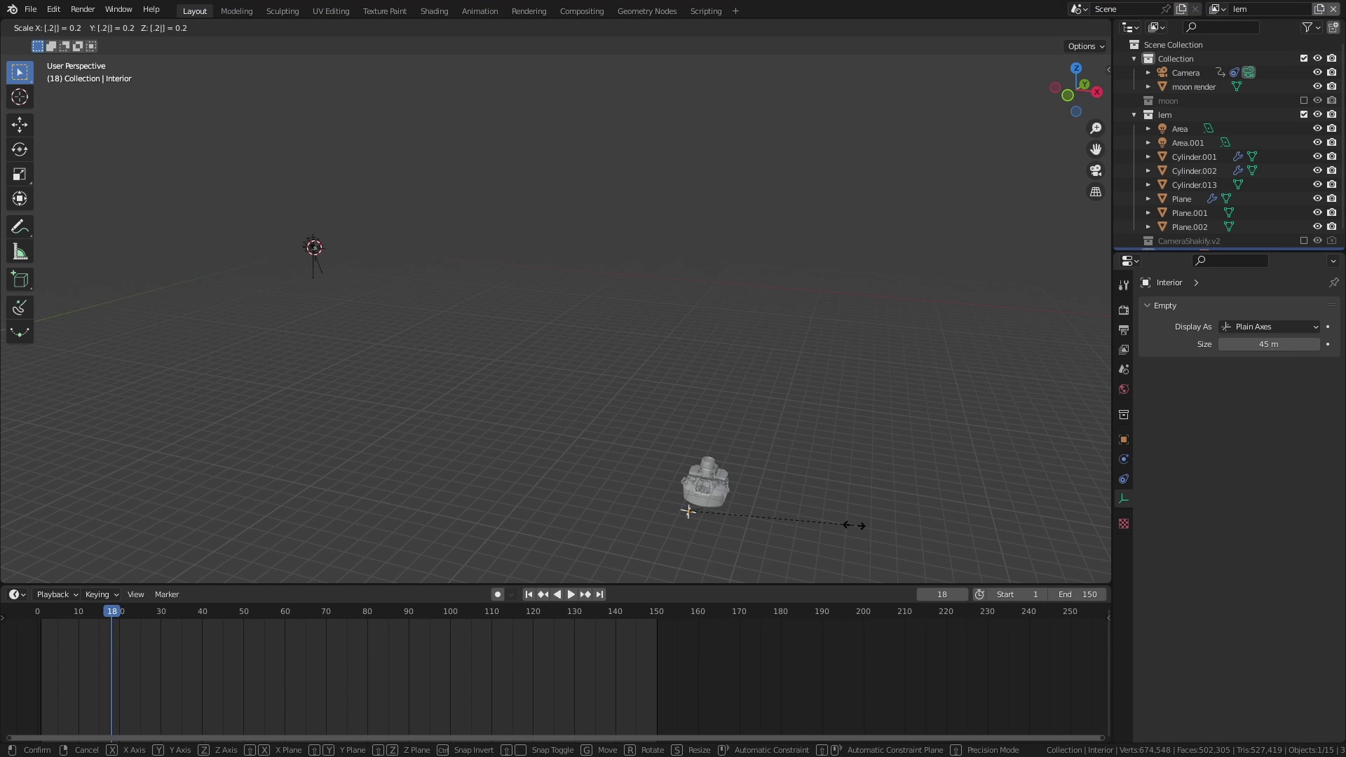
Show the spacecraft interior in Material Preview shading and move its hull mesh up, clear of the inner fittings
key(KP_7)
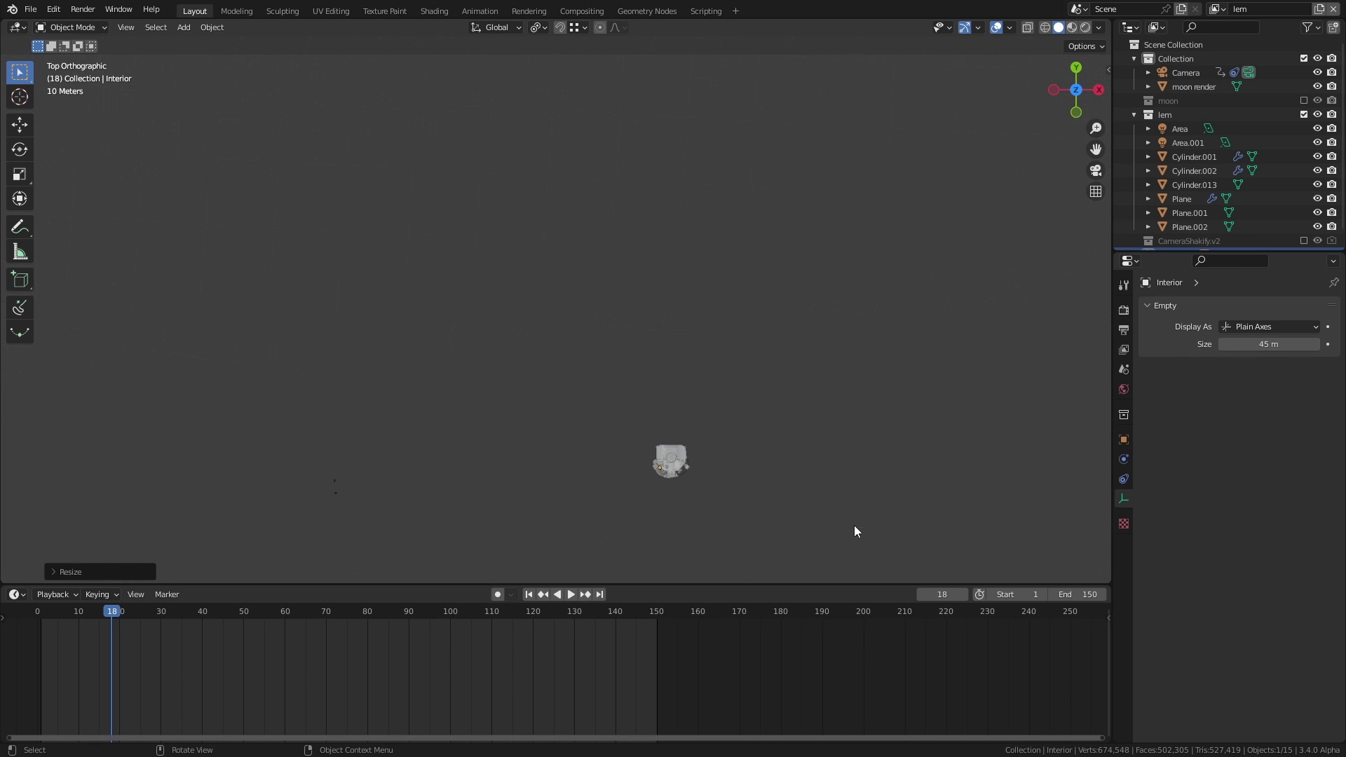
scroll(691, 477, up, 10)
key(z)
click(612, 447)
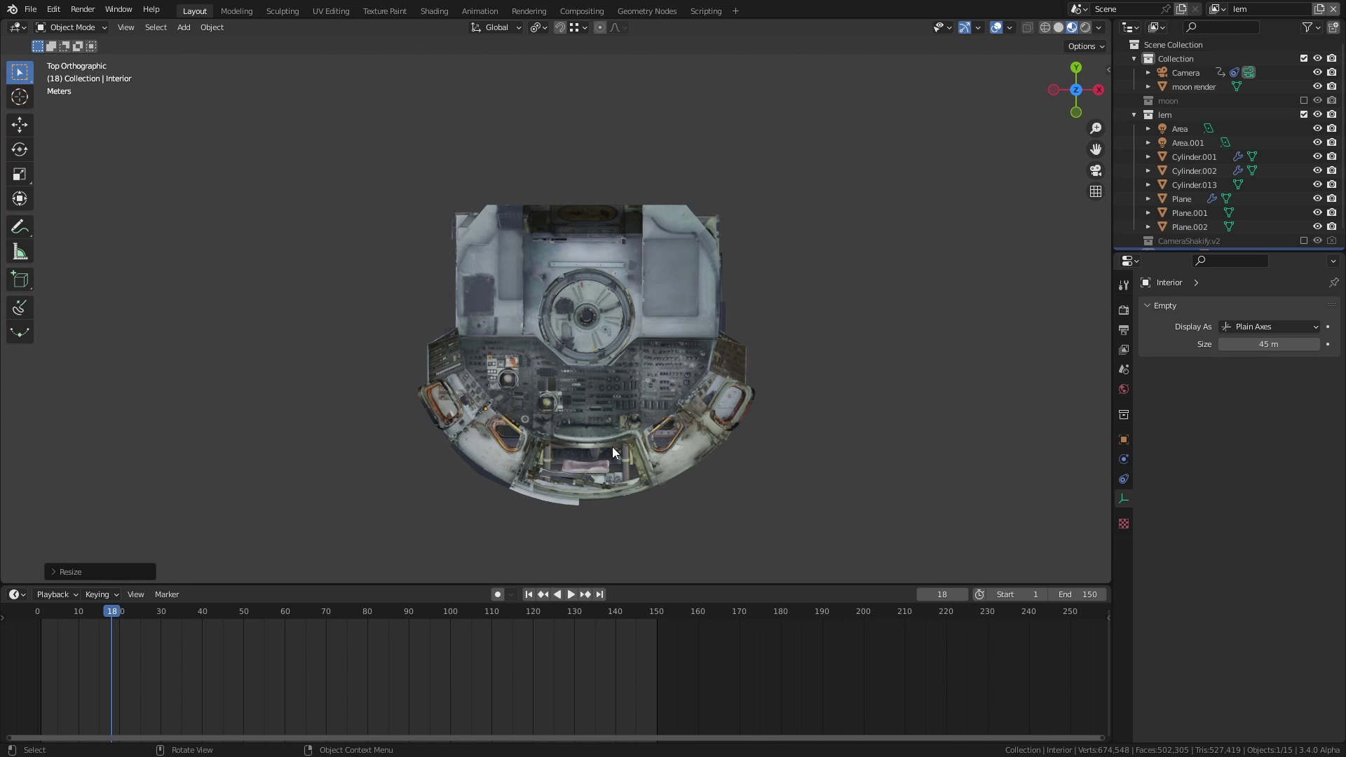
click(621, 443)
mouse_move(621, 444)
middle_down()
mouse_move(612, 355)
mouse_move(565, 307)
mouse_move(428, 327)
mouse_move(533, 326)
mouse_move(579, 390)
middle_up()
scroll(583, 404, down, 2)
key(g)
click(658, 289)
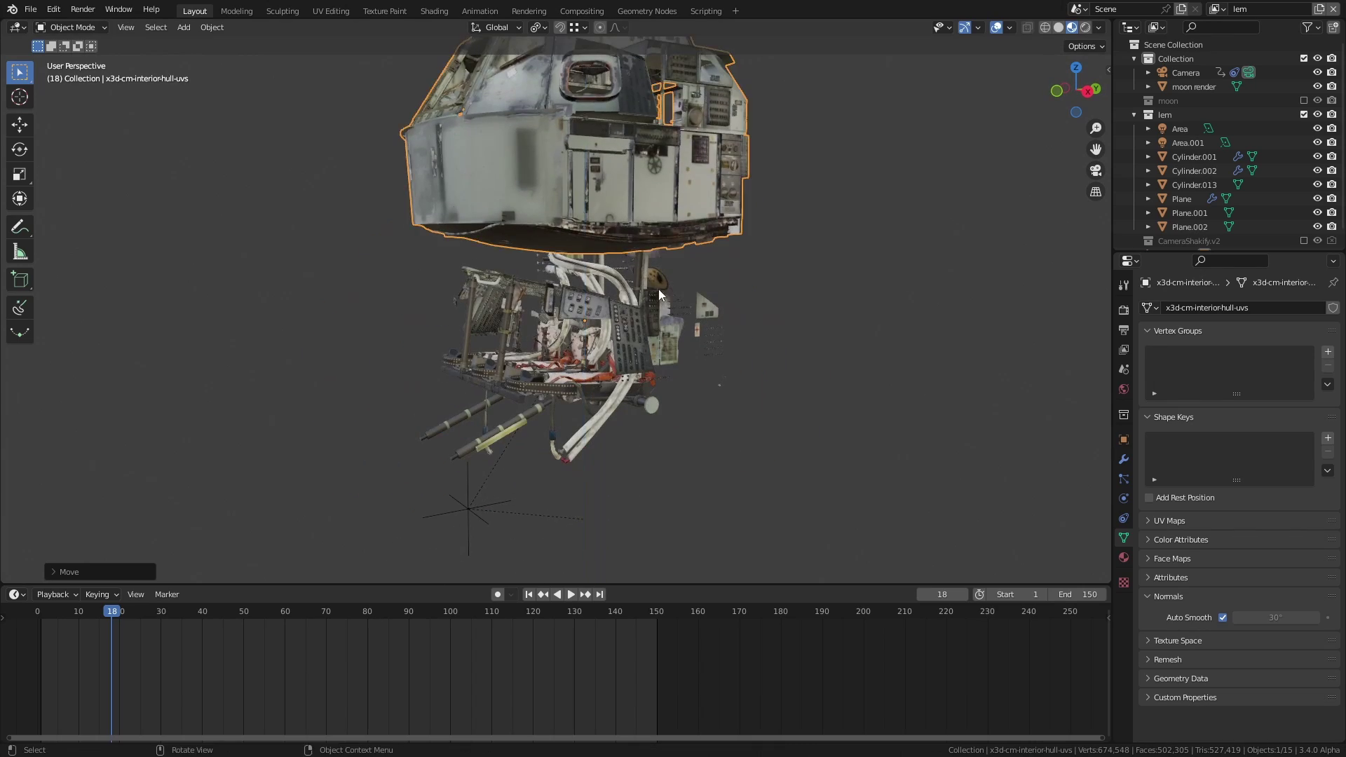
mouse_move(658, 289)
middle_down()
mouse_move(541, 171)
mouse_move(358, 147)
mouse_move(399, 133)
mouse_move(625, 132)
middle_up()
scroll(541, 171, up, 8)
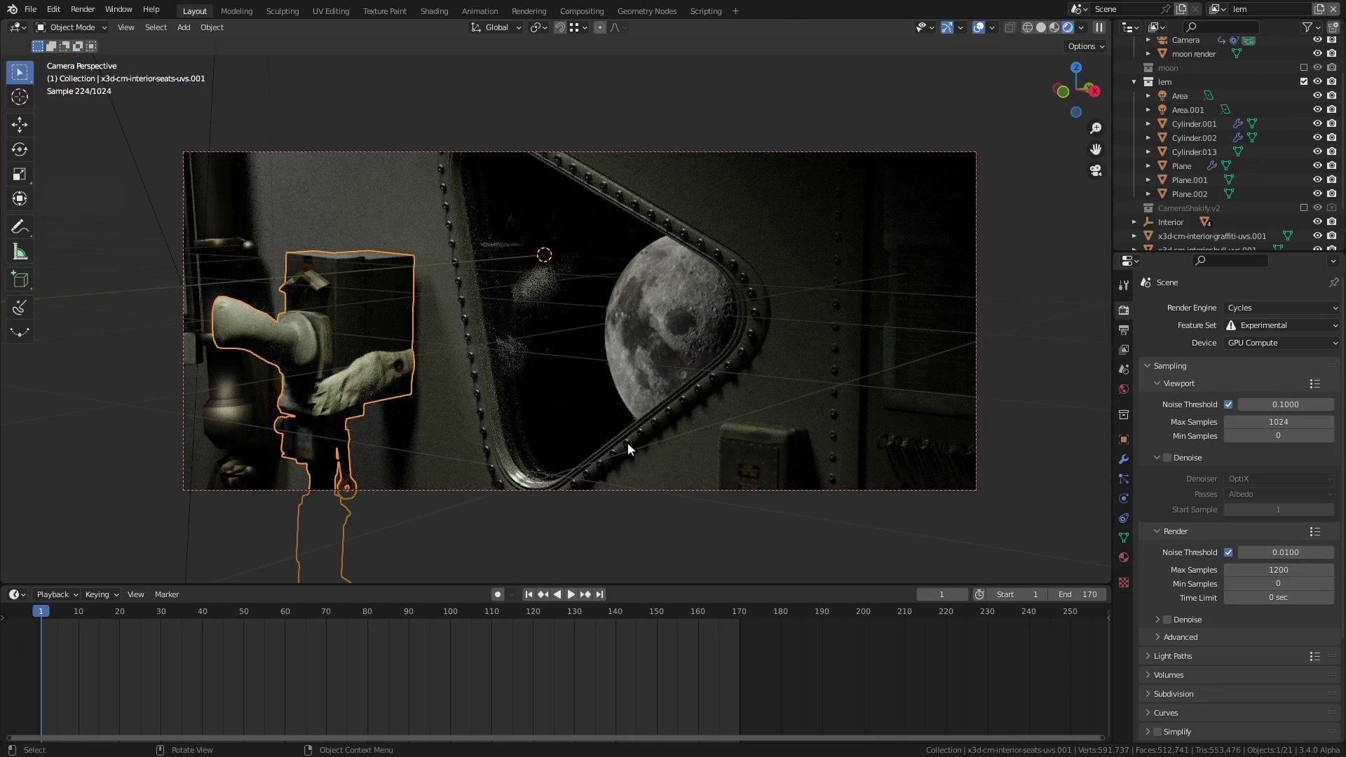
Play the window shot's camera animation in the rendered camera view and stop at frame 65
click(570, 594)
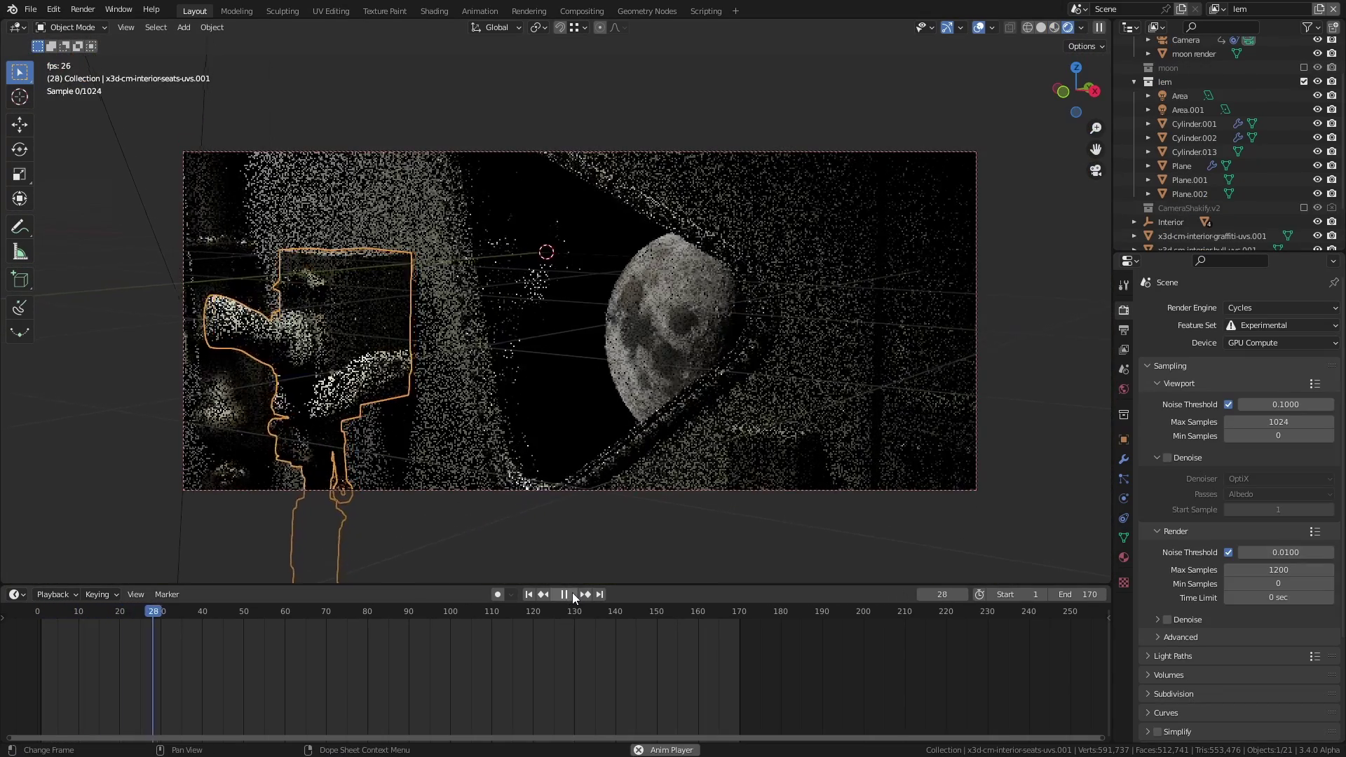
click(570, 595)
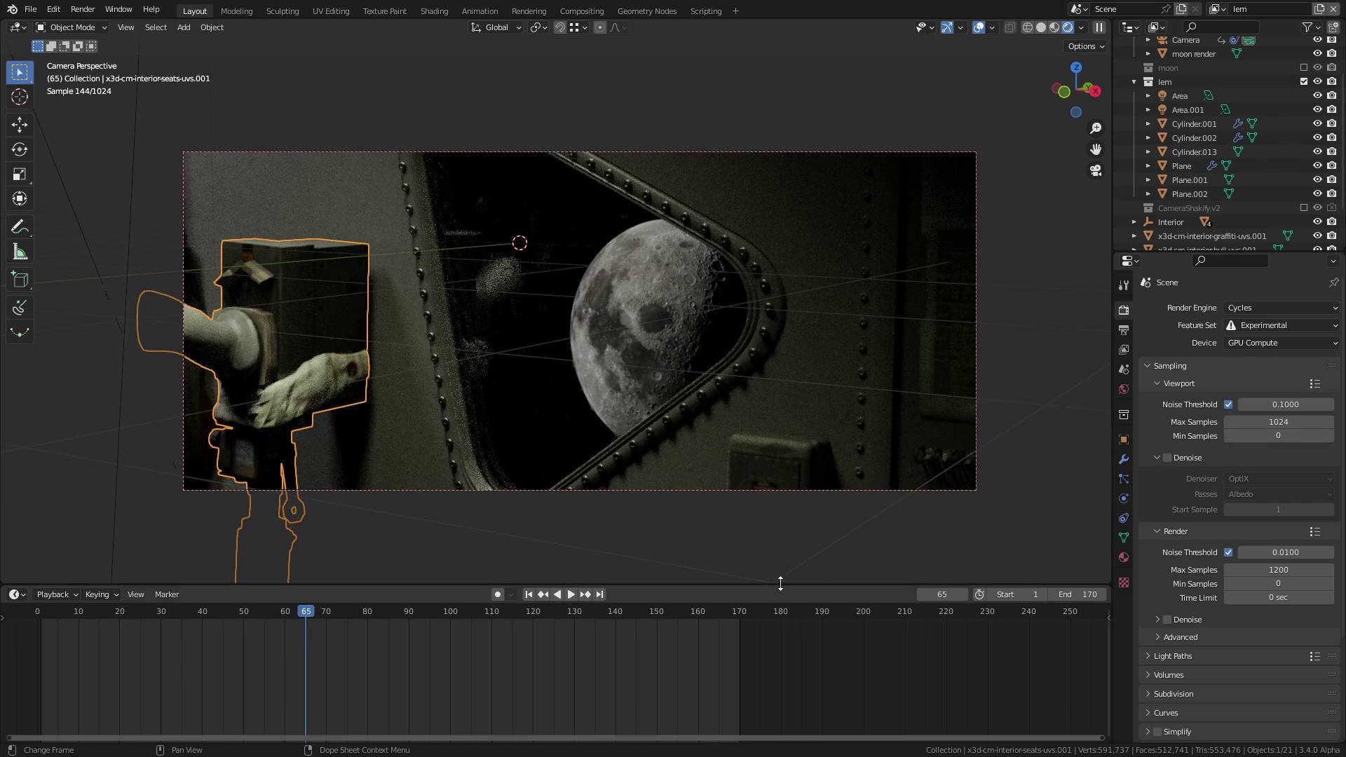
Enable viewport denoising with OptiX and replay the window shot from the first frame
click(1167, 458)
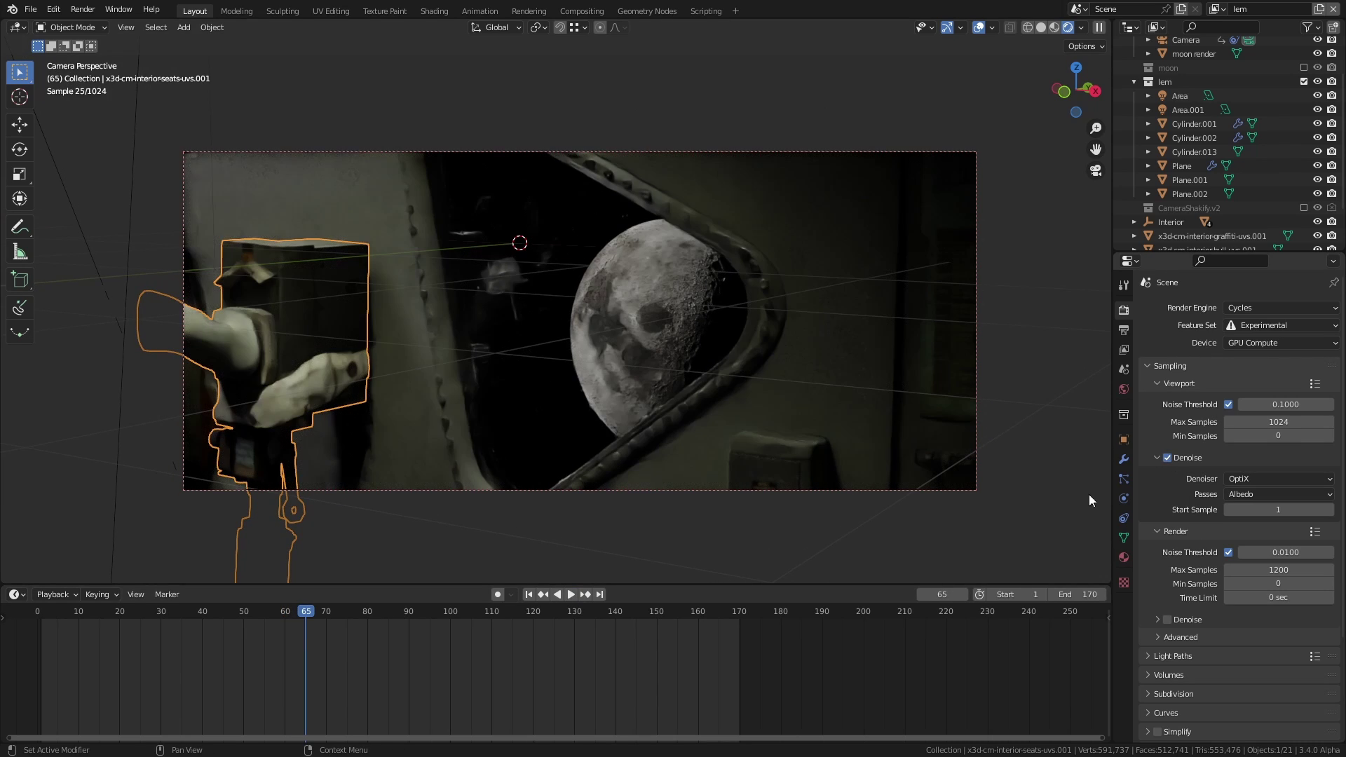
click(529, 595)
click(570, 594)
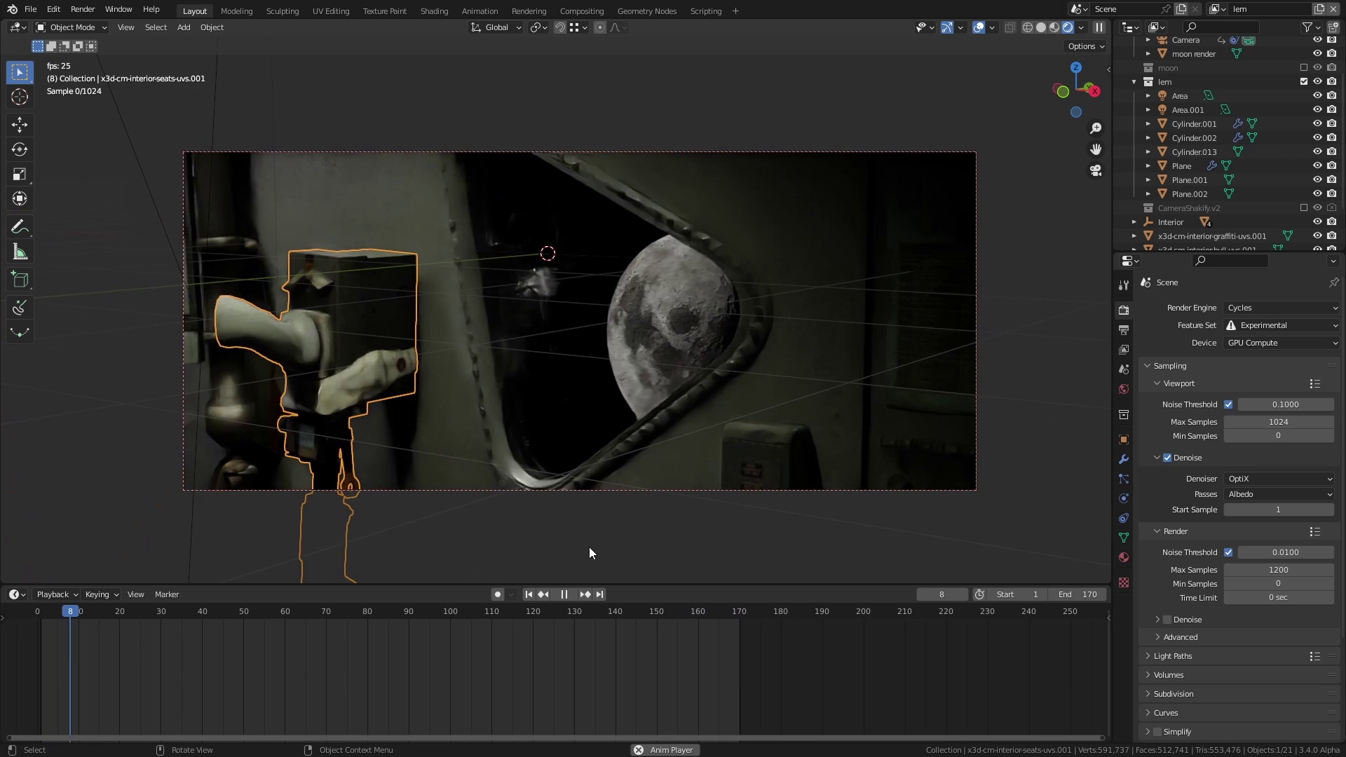
click(565, 594)
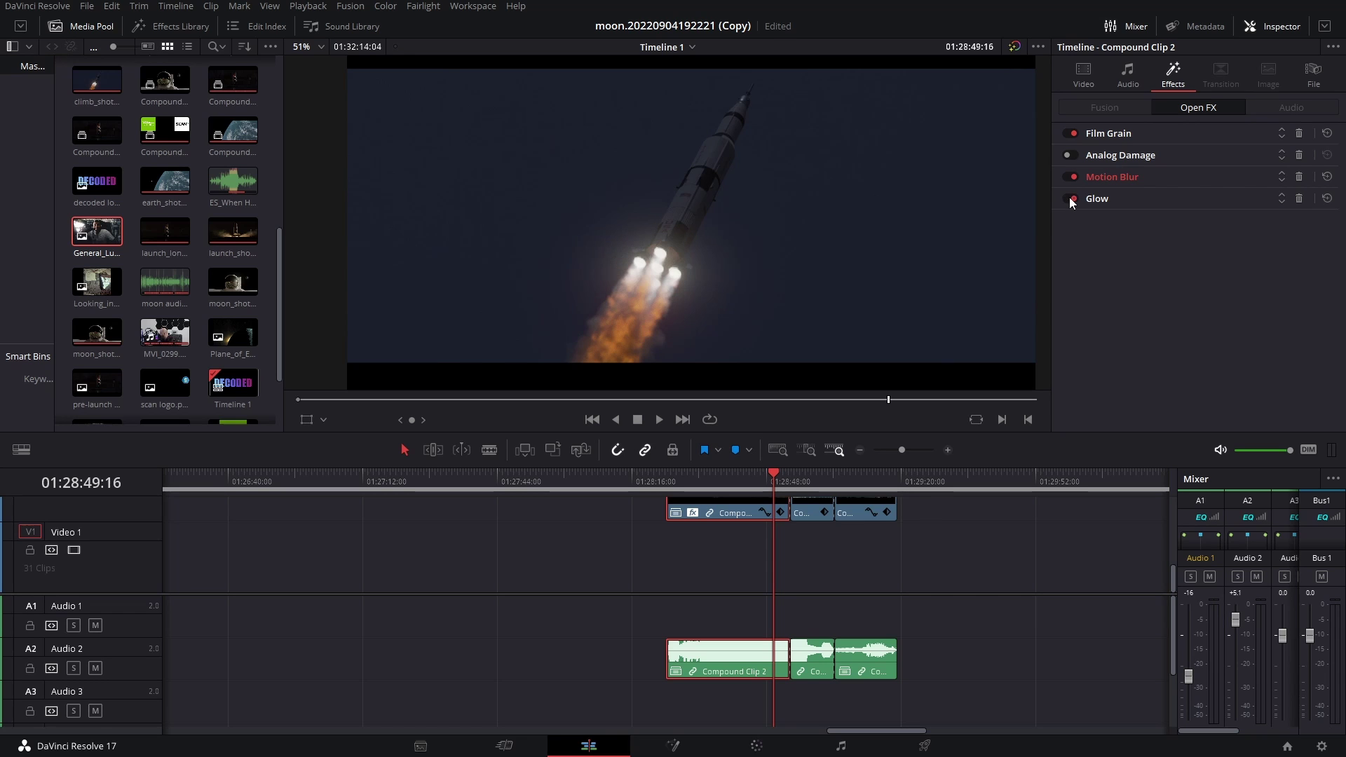
Switch to DaVinci Resolve, enable Analog Damage on the rocket's Compound Clip 2 and scrub the clip to about 01:28:50
click(1071, 156)
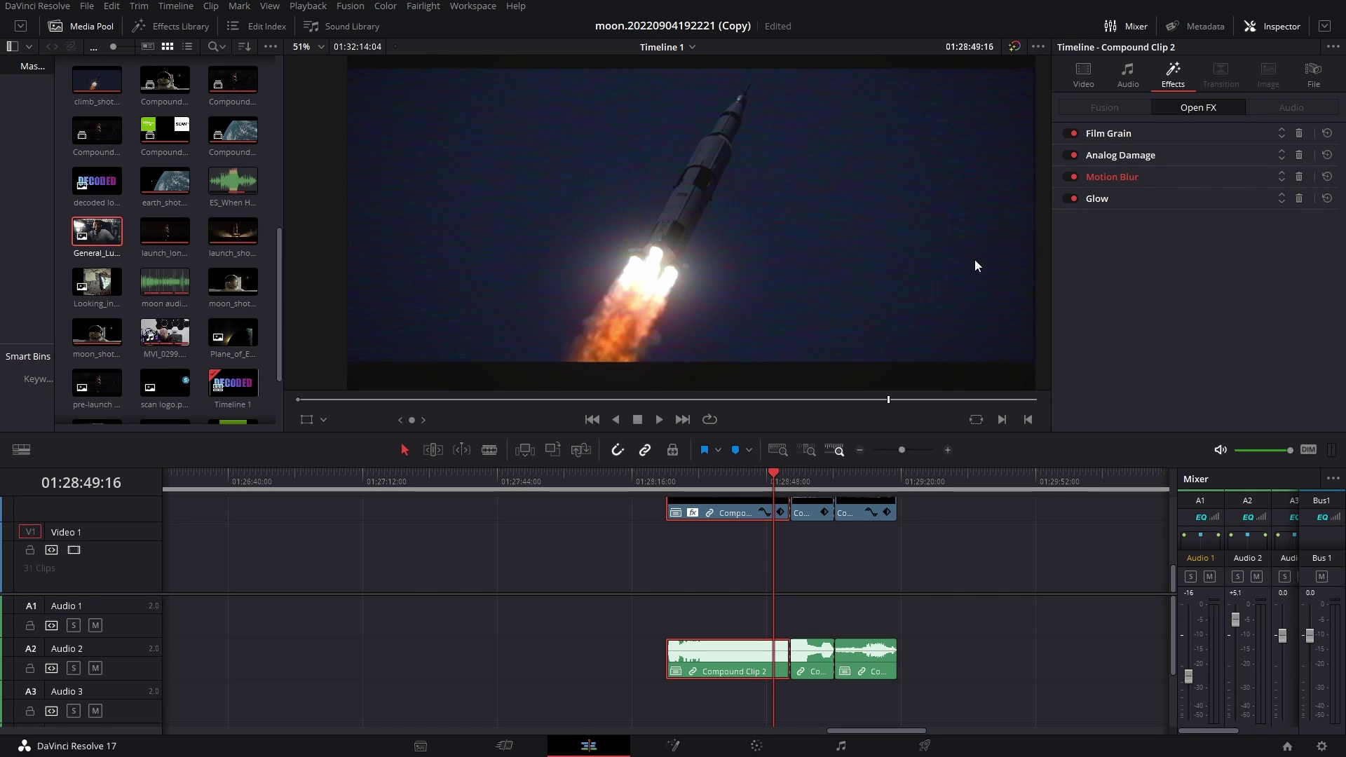
drag(767, 484, 777, 476)
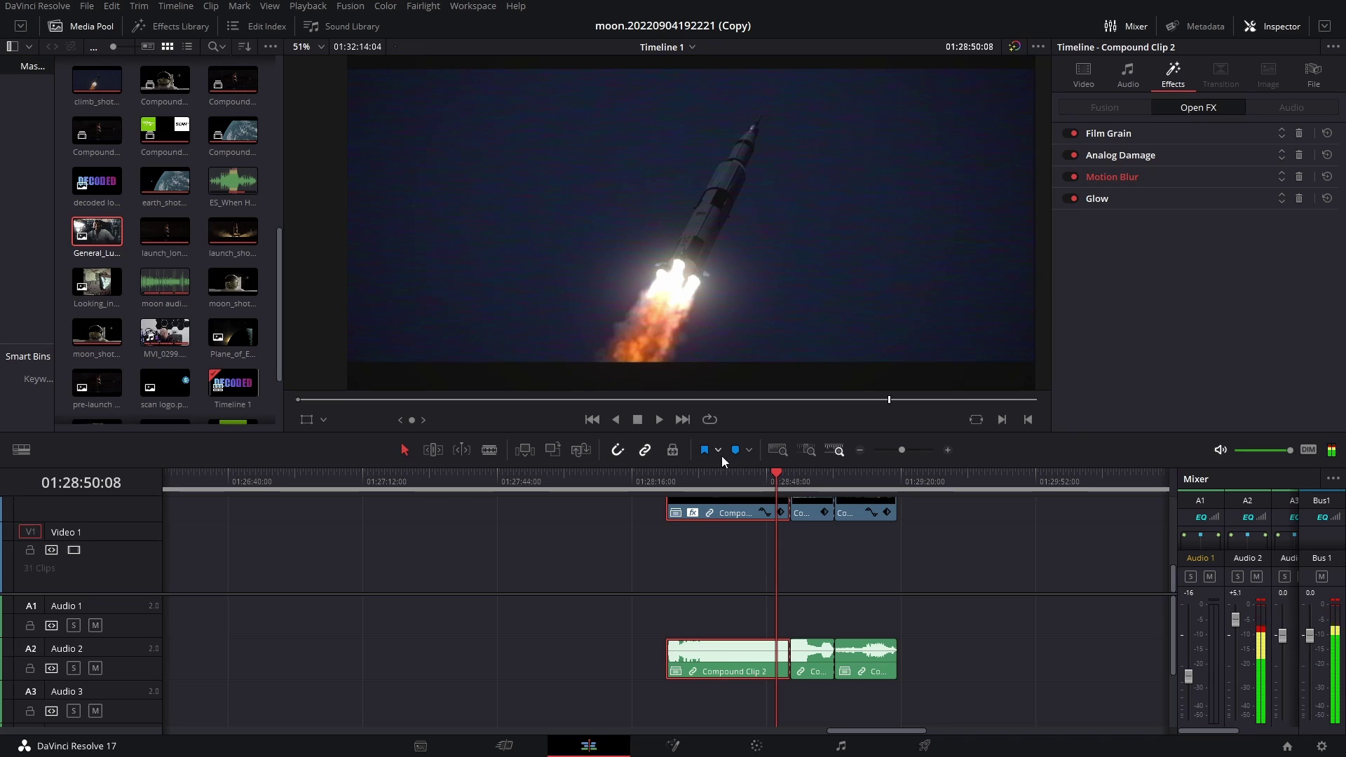